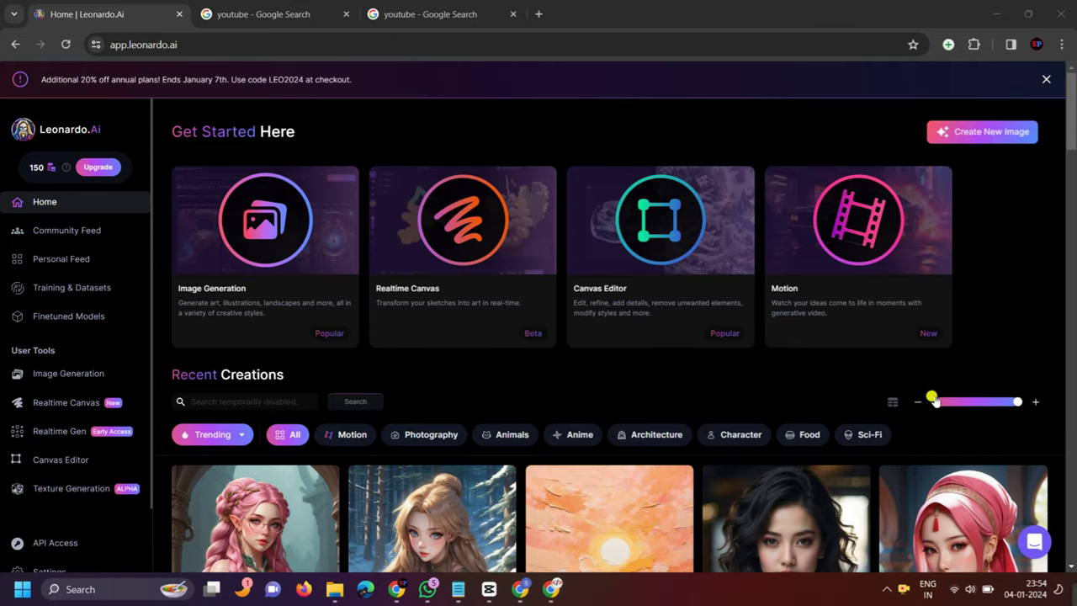
Look over the Leonardo.Ai and Runway home pages and CapCut's transitions, filters and adjustments
scroll(911, 364, down, 4)
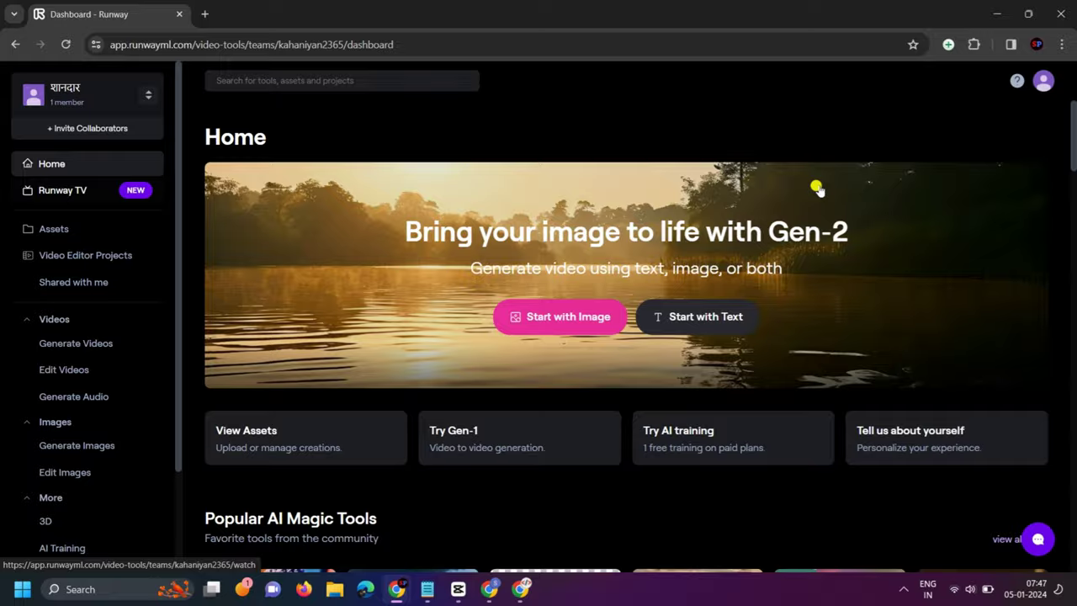
scroll(817, 185, down, 6)
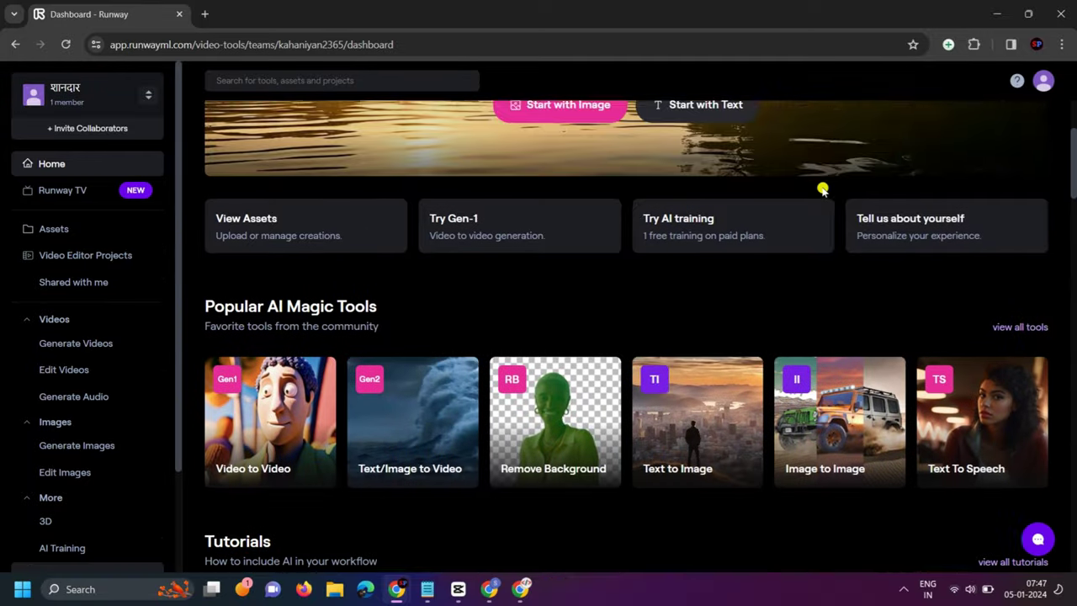
scroll(831, 211, down, 8)
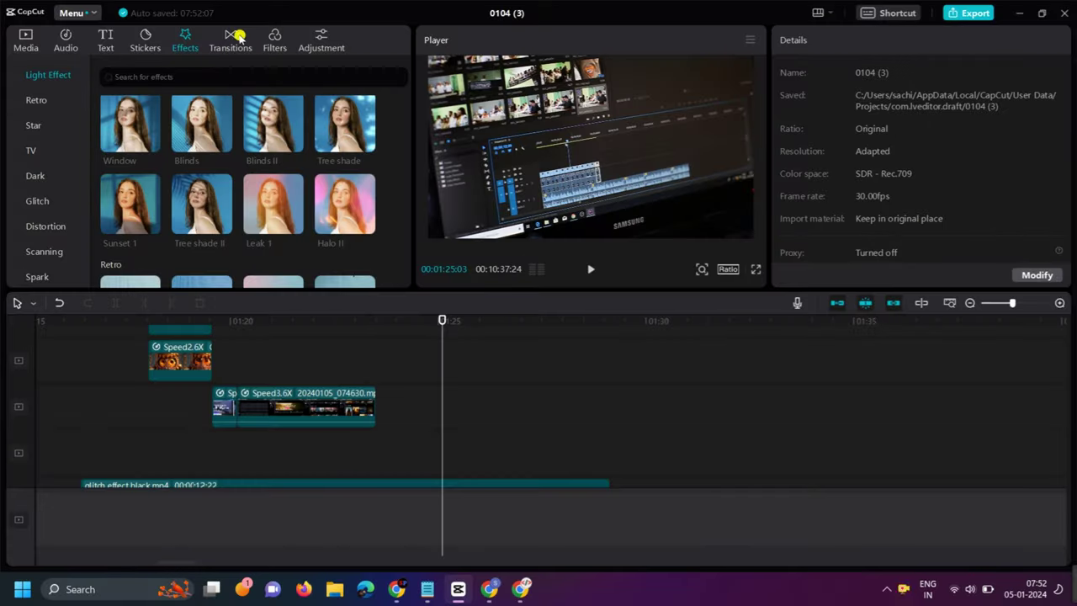
click(236, 43)
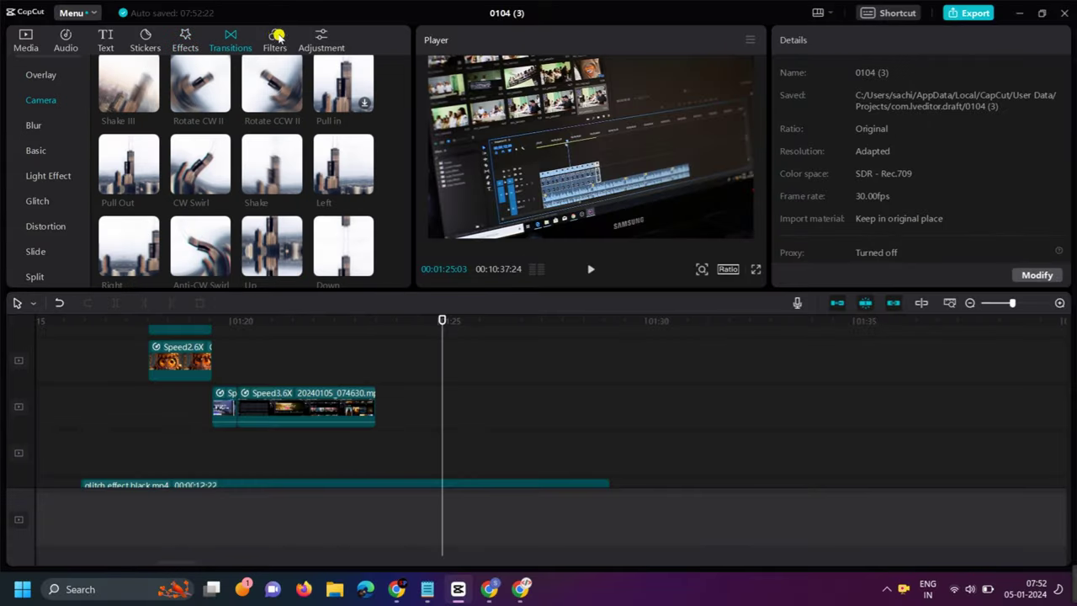
click(274, 39)
click(316, 40)
click(235, 40)
scroll(197, 91, down, 3)
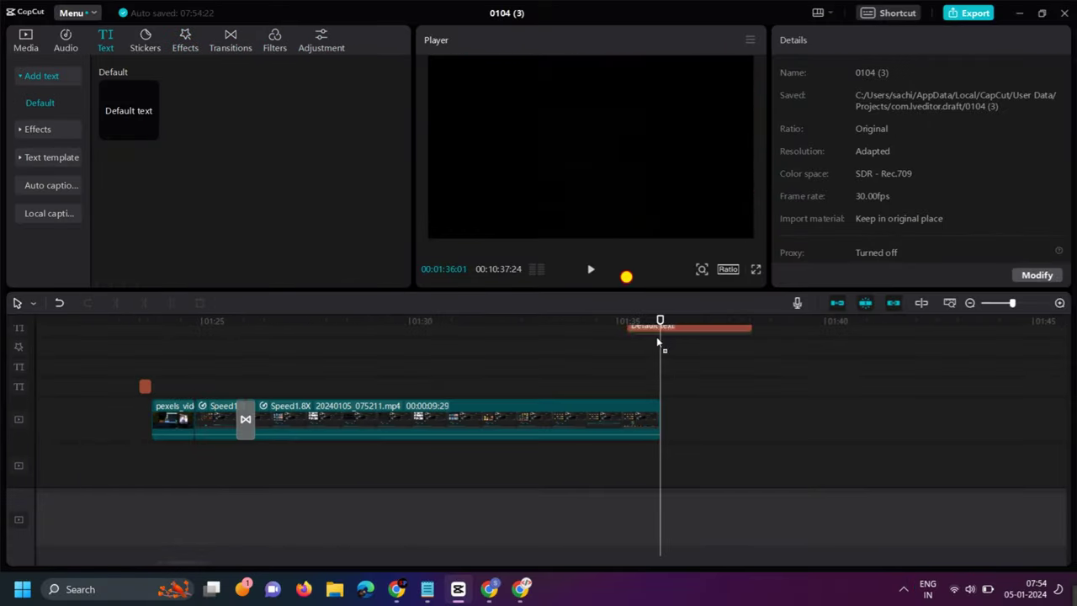
Place the default text clip at 00:01:36:01 on the timeline and open its text-to-speech options
drag(659, 342, 664, 405)
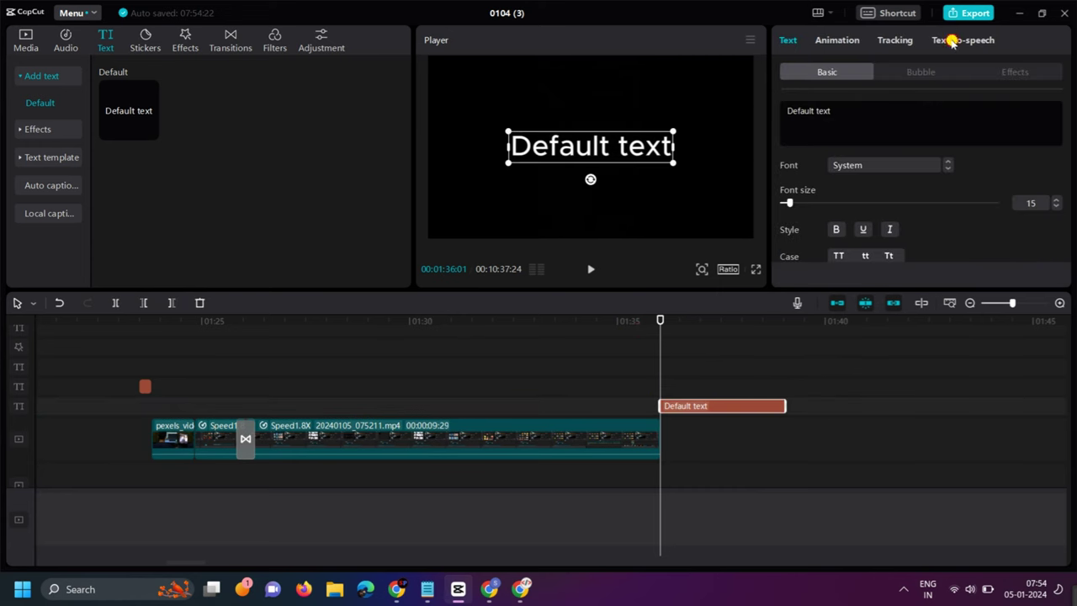
click(951, 42)
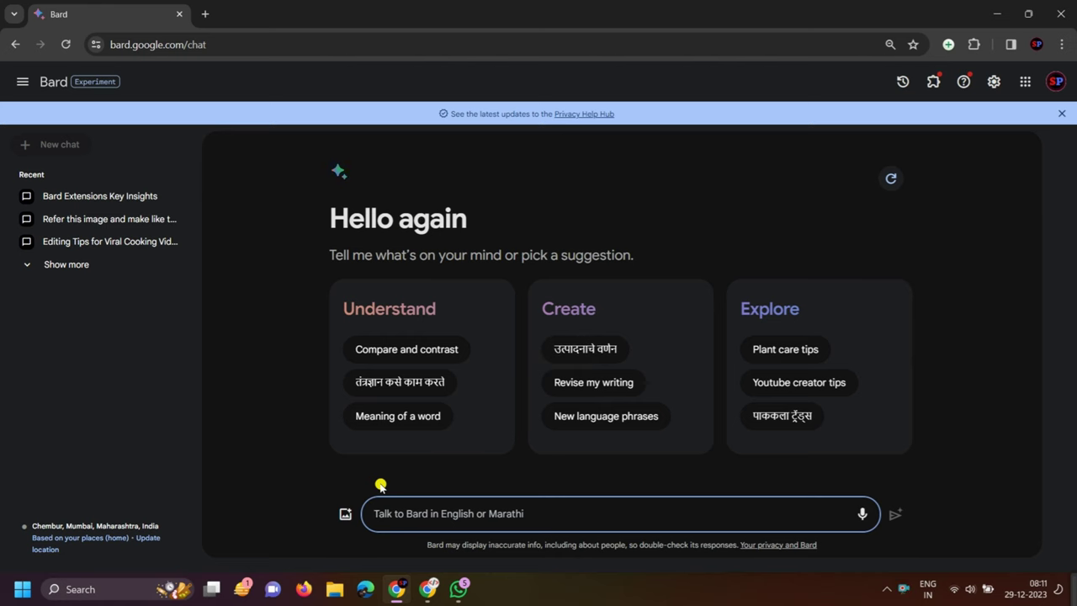
Ask Bard to "generate me imaginative disney short story in 1 paragraph."
text(generate me imaginative disne)
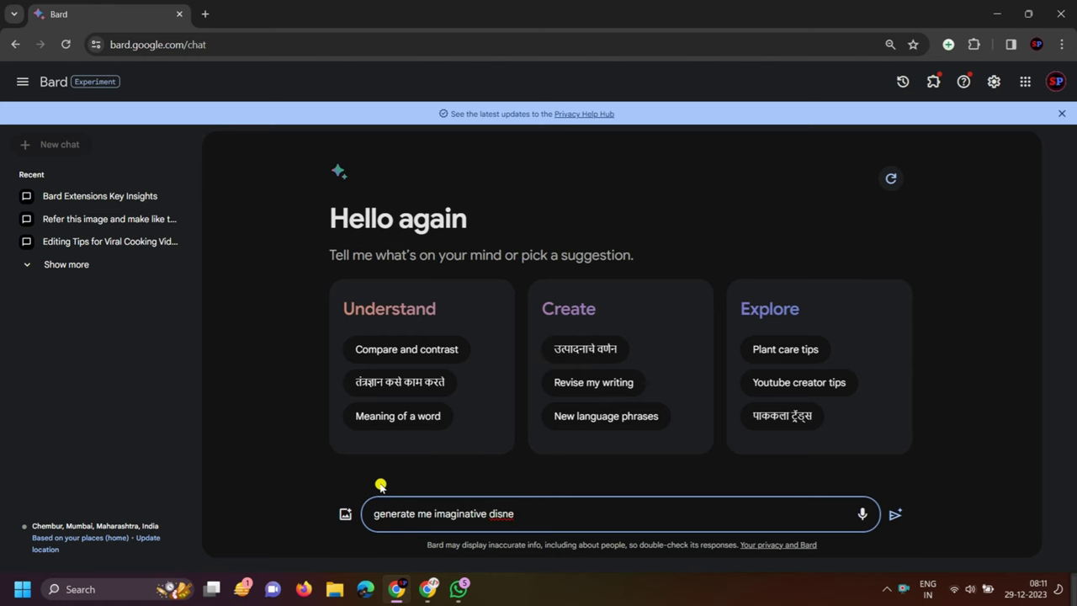
text(y short story in 1 paragraph)
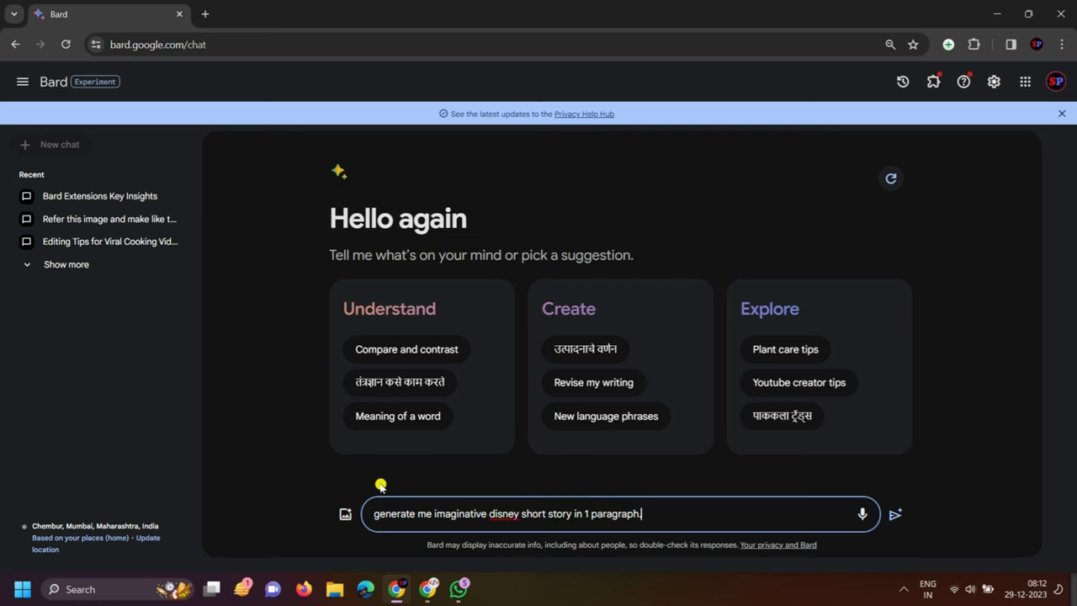
text(.)
click(895, 513)
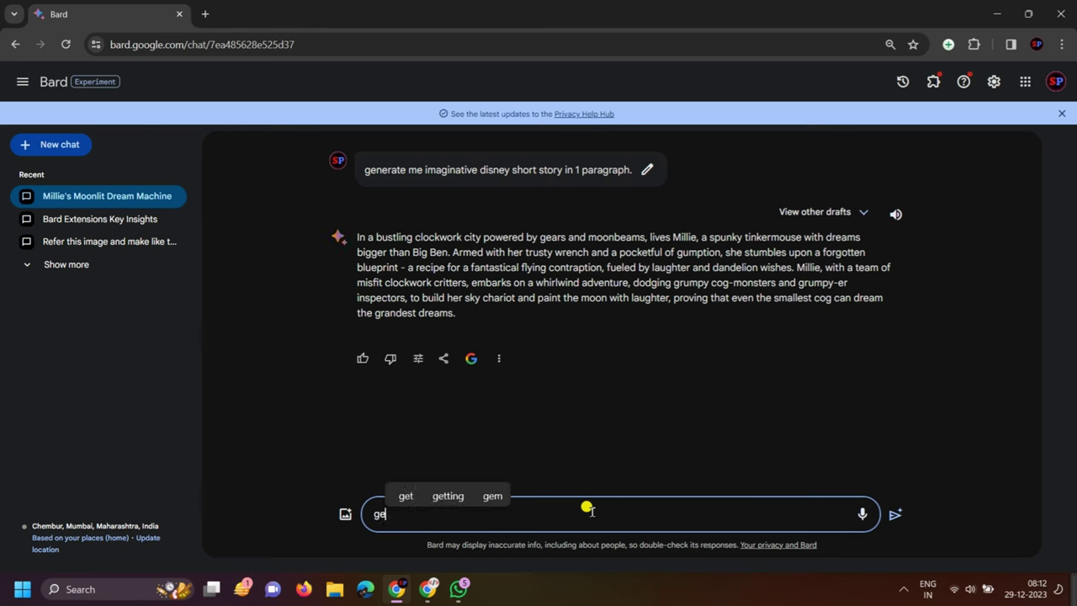
Send the request "generate me 9-10 prompts of images for this story for this story for generating images in leonardo ai."
text(nerate me 9-10 prompts)
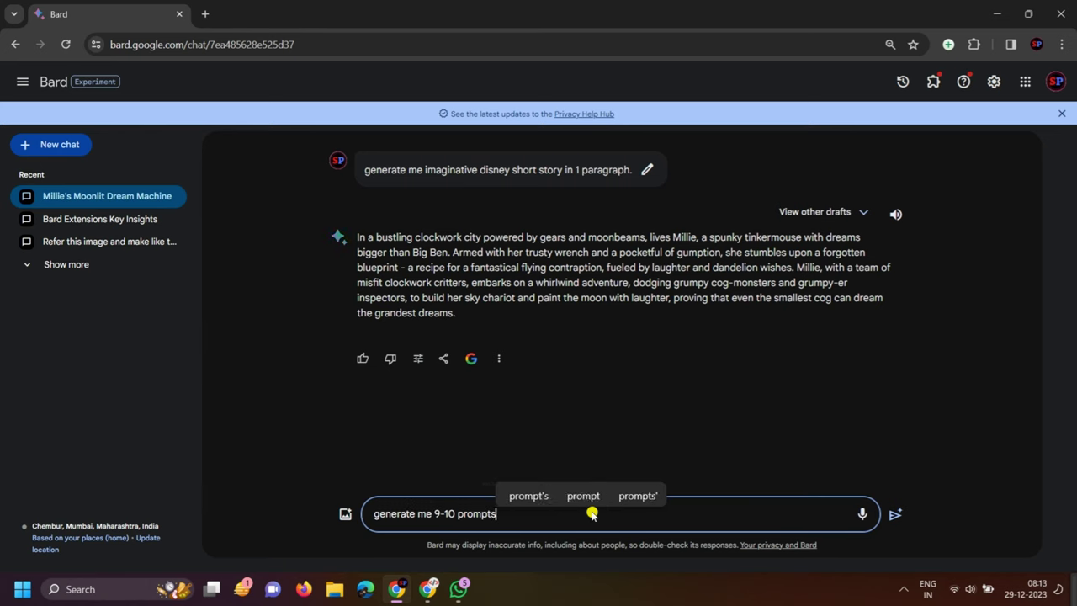
text( of images for this story for )
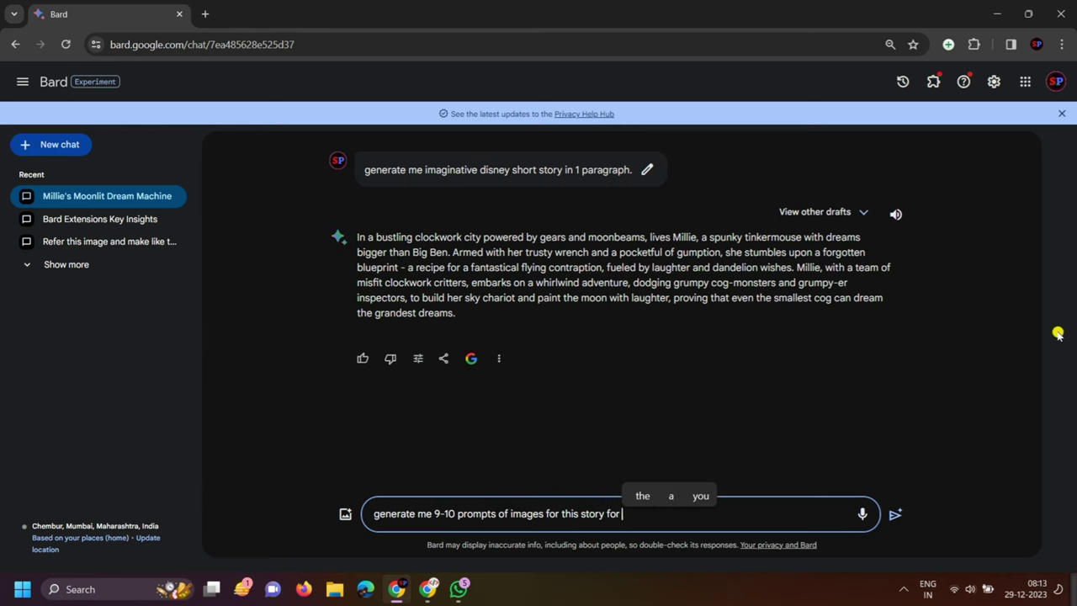
text(this story for generating images in leonardo ai.)
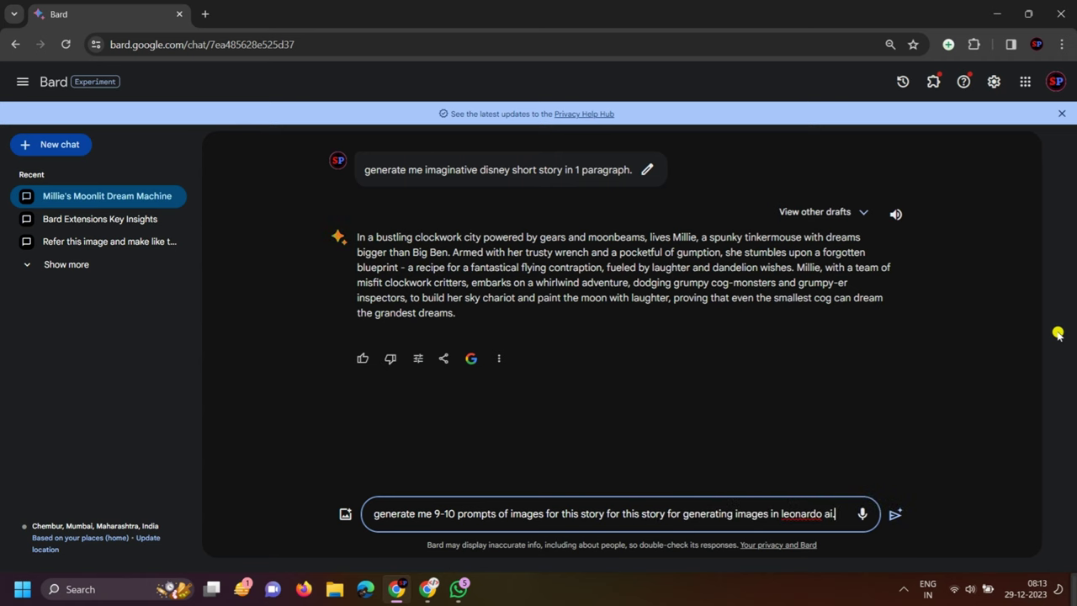
key(Return)
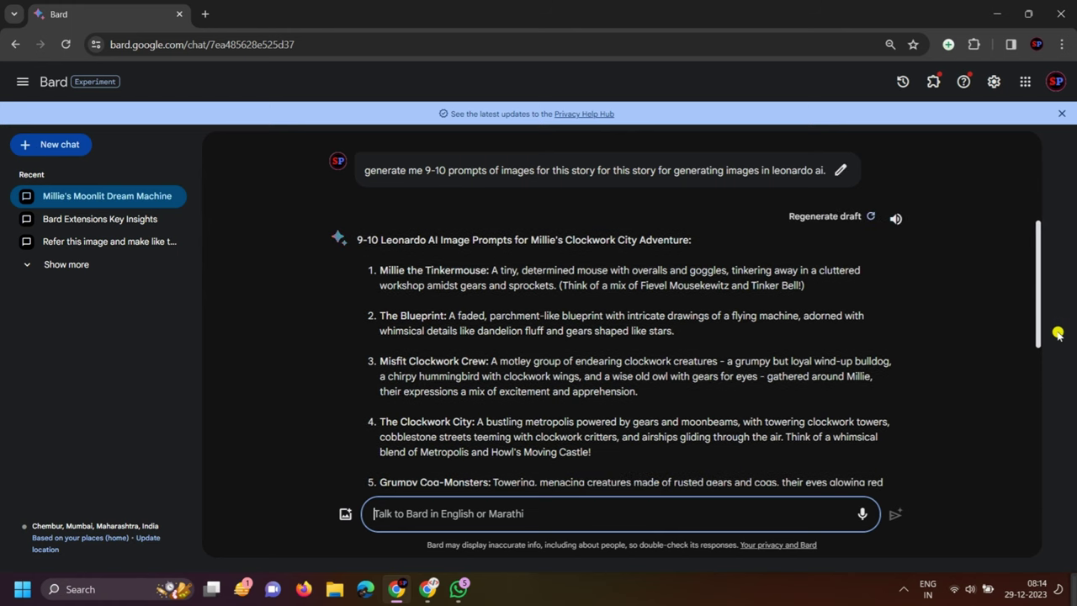
scroll(757, 302, down, 3)
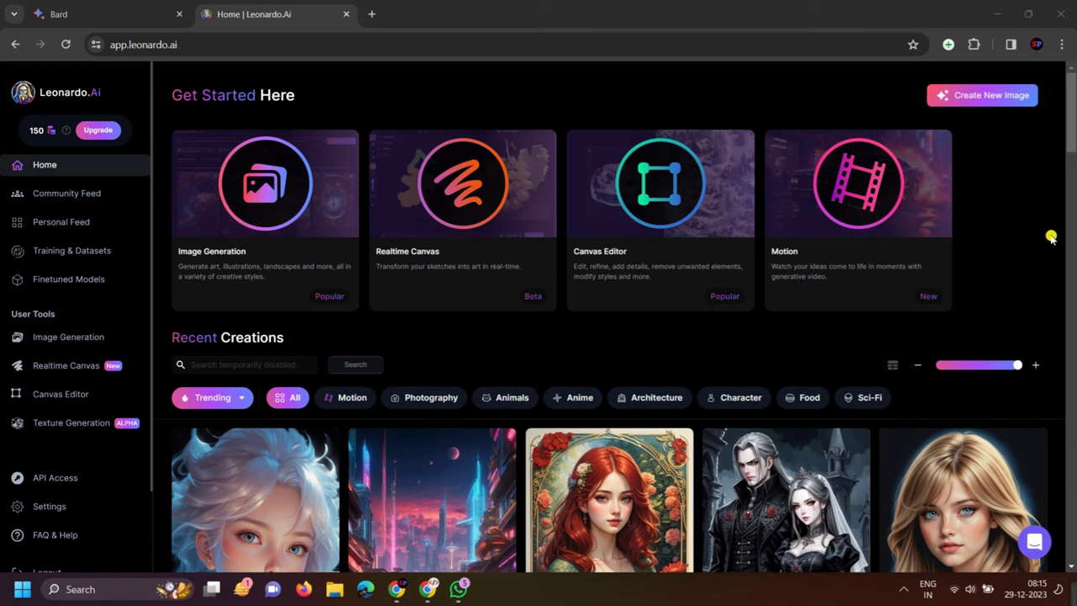
Copy Bard's first image prompt, Millie the Tinkermouse, into the prompt of Leonardo.Ai's image generation page
scroll(75, 348, down, 2)
click(74, 243)
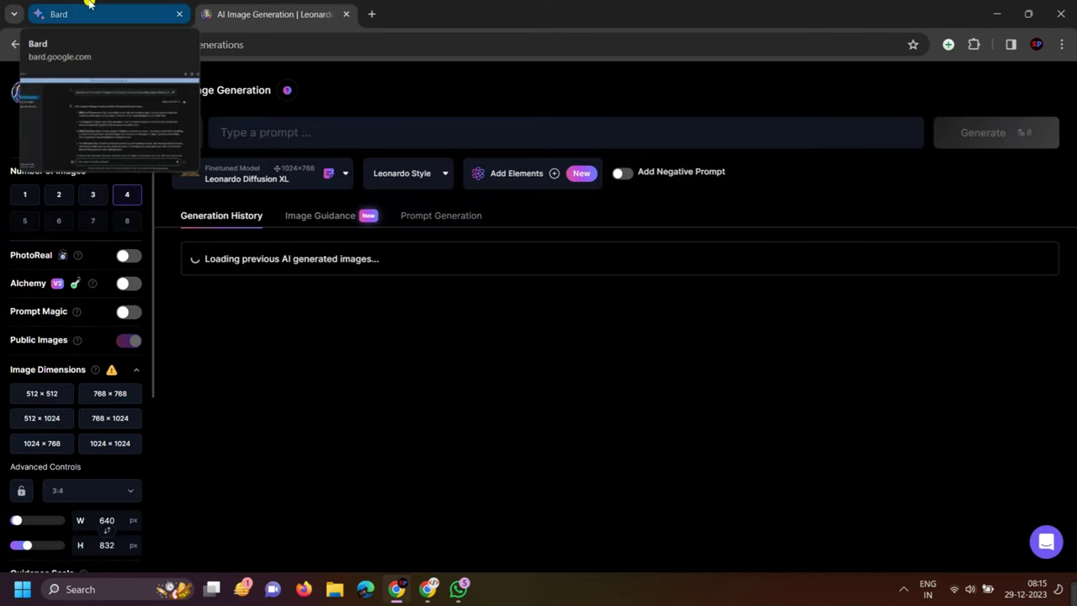
click(90, 8)
drag(380, 270, 823, 288)
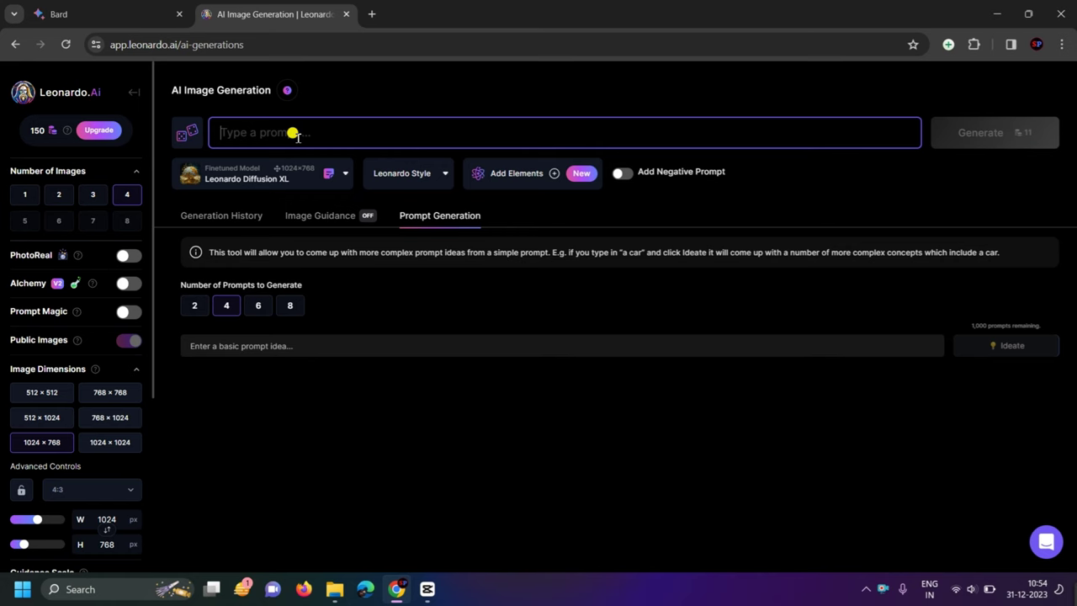
text(Millie the Tinkermouse: A tiny, determined mouse with overalls and goggles, tinkering away in a cluttered workshop amidst gears and sprockets. (Think of a mix of Fievel Mousekewitz and Tinker Bell!))
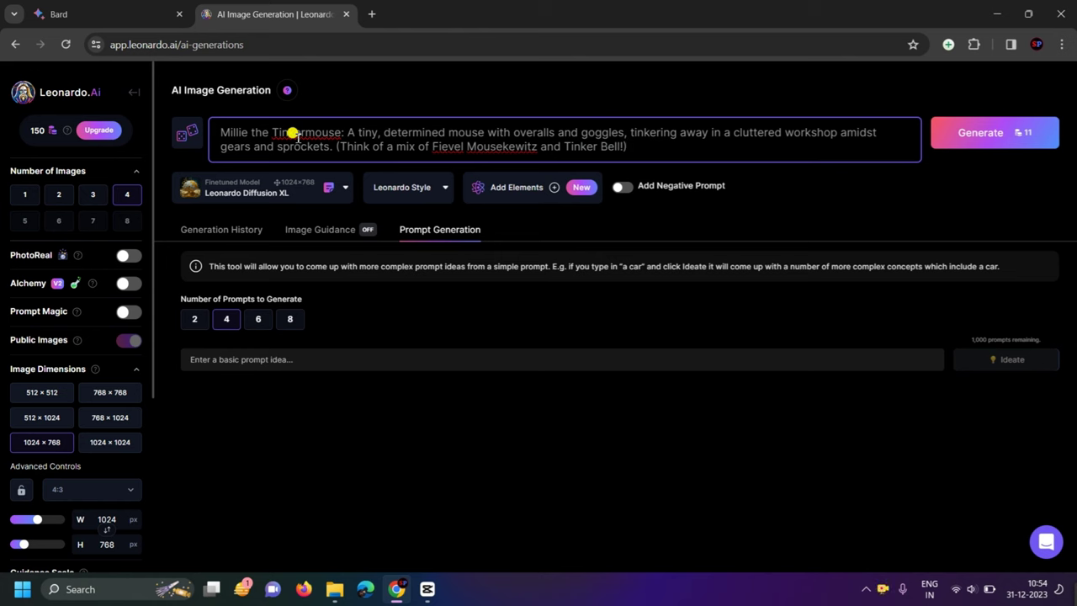
Set the finetuned model to 3D Animation Style and the image aspect ratio to 9:16
click(332, 188)
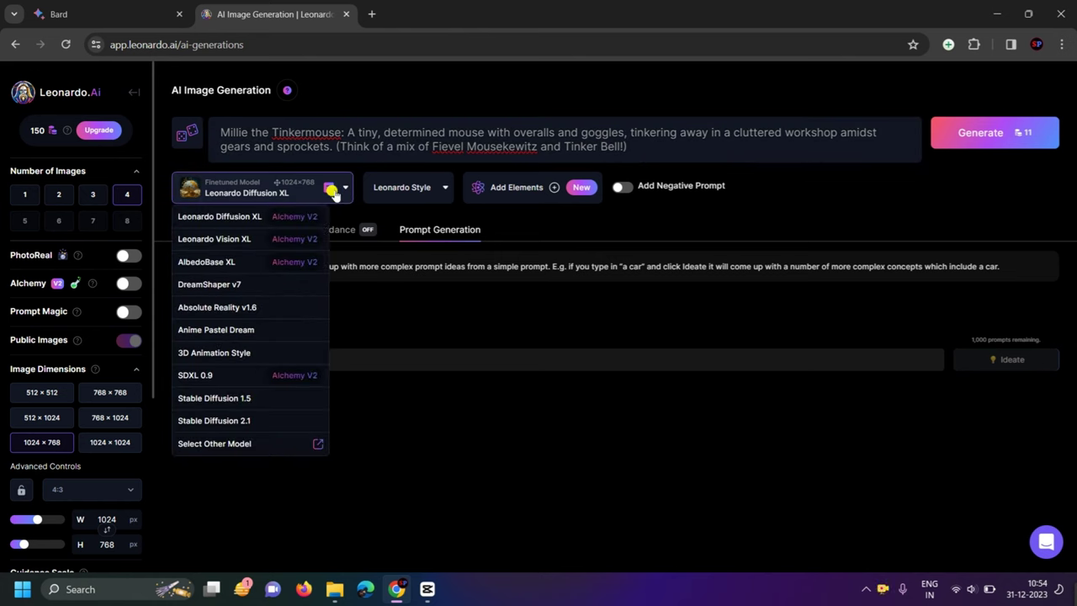
click(261, 353)
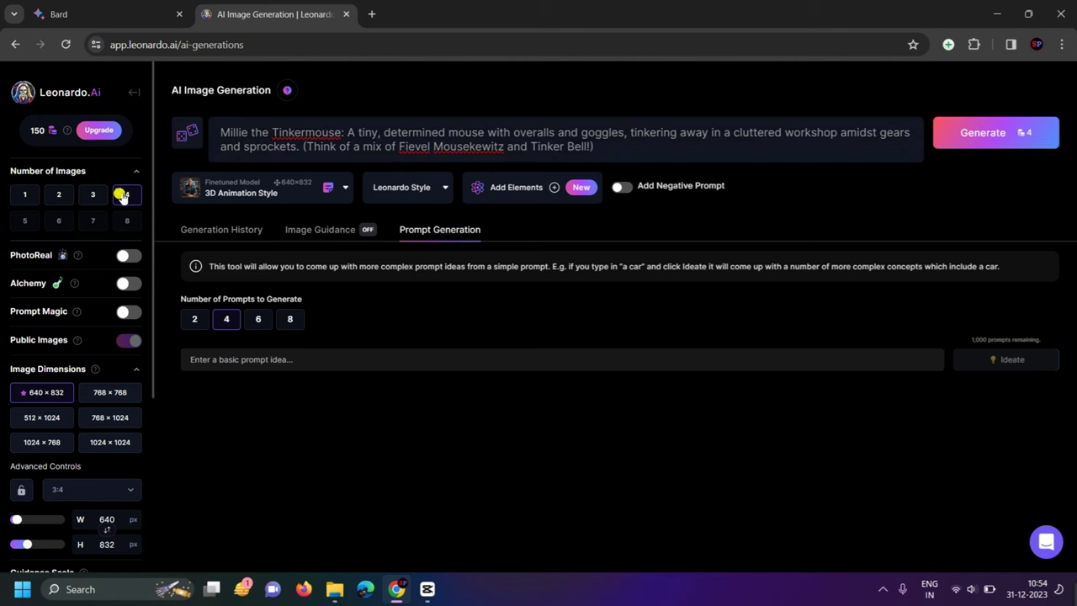
click(88, 195)
click(112, 495)
click(86, 458)
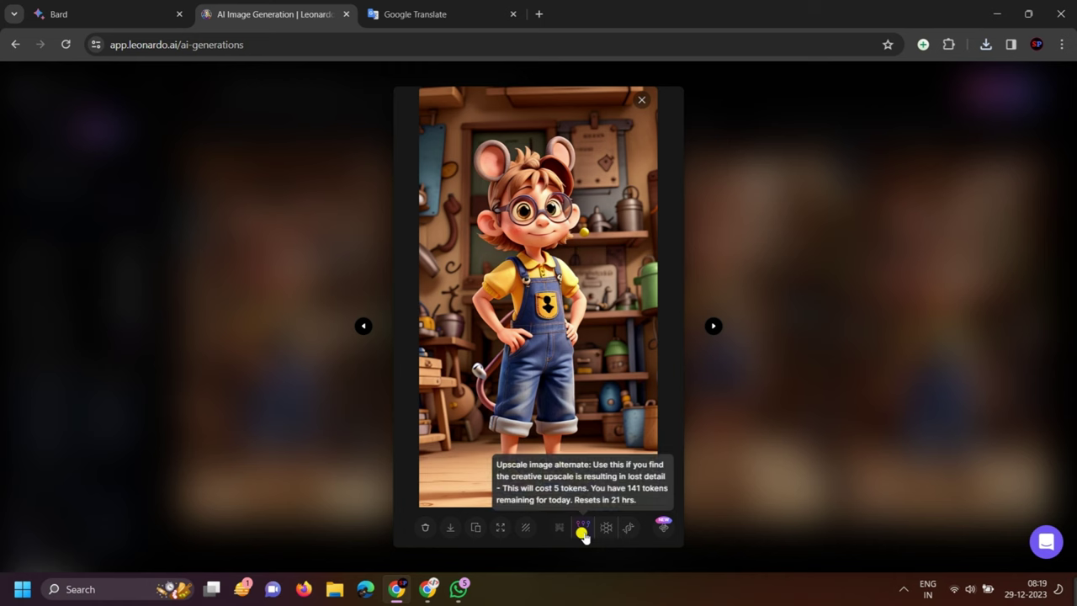
Replace the prompt with the Misfit Clockwork Crew description, generate its images and open the third result
click(509, 528)
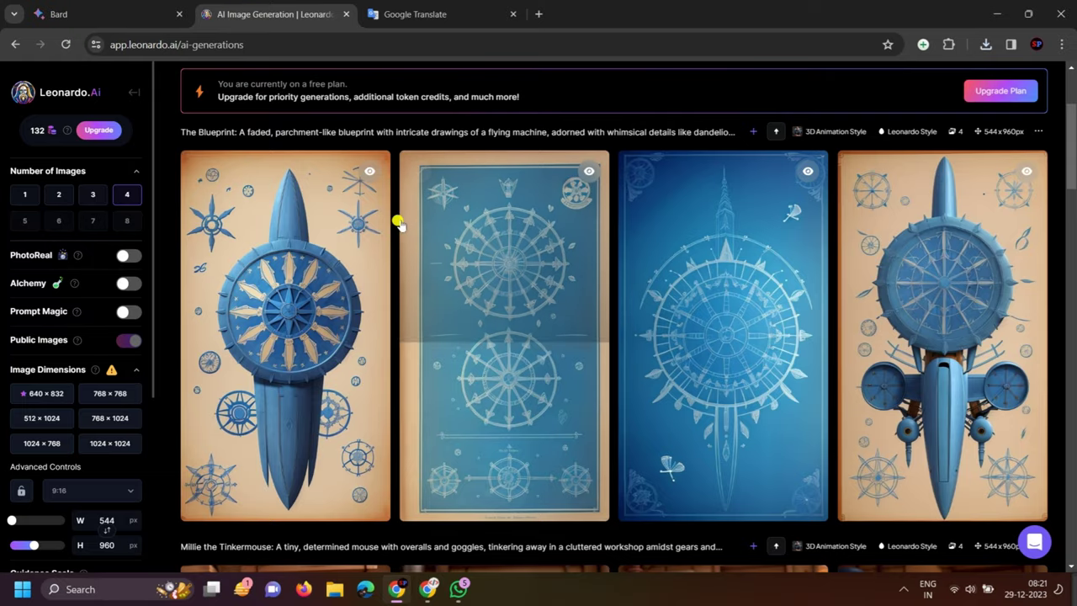
scroll(533, 96, up, 3)
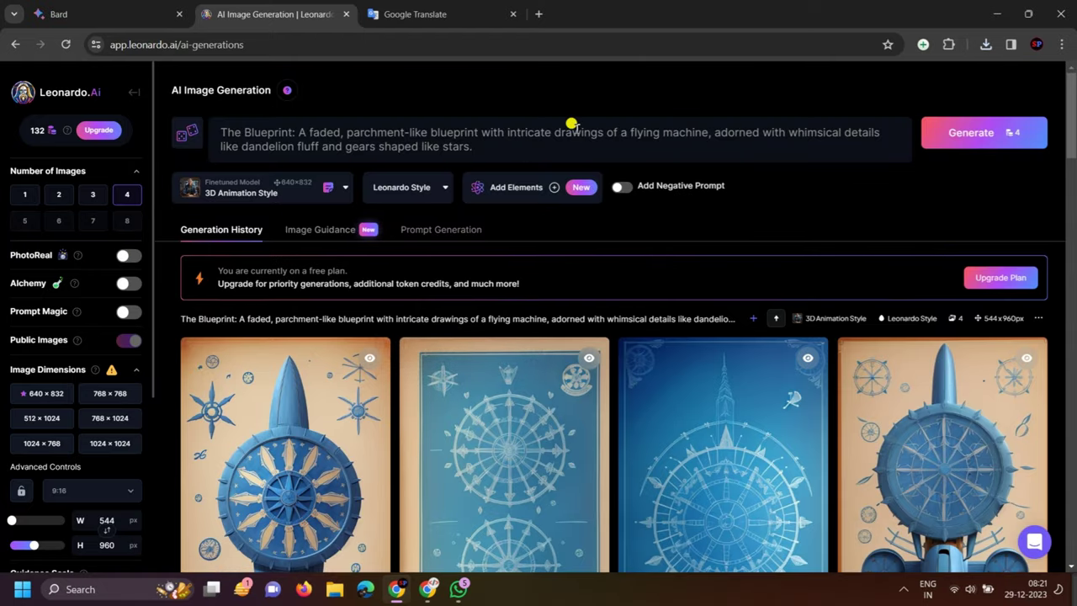
key(ctrl+a)
key(BackSpace)
text(Misfit Clockwork Crew: A motley group of endearing clockwork creatures - a grumpy but loyal wind-up bulldog, a chirpy hummingbird with clockwork wings, and a wise old owl with gears for eyes - gathered around Millie, their expressions a mix of excitement and apprehension.)
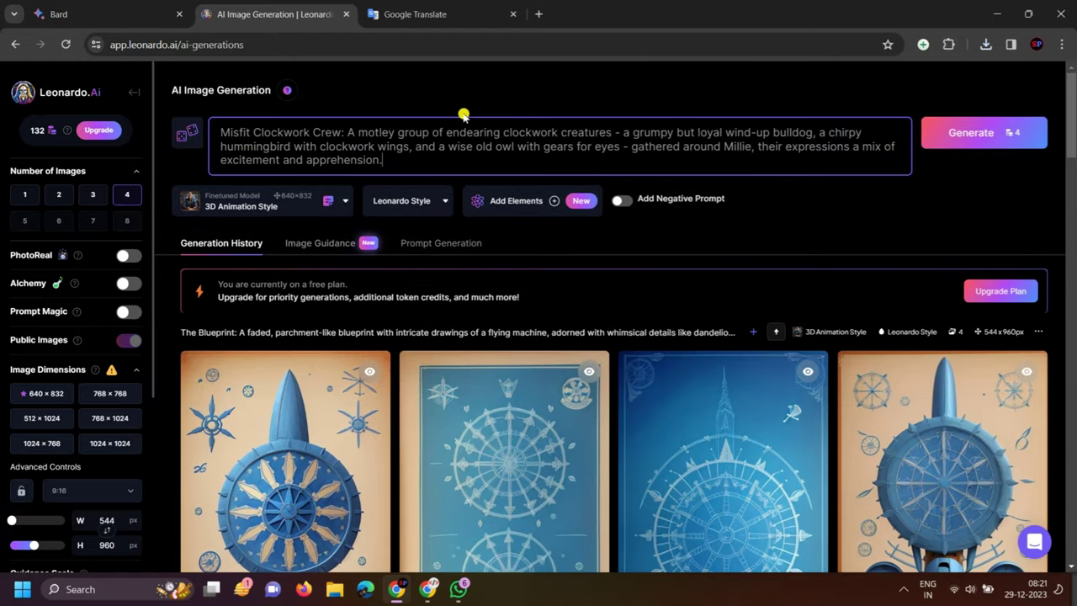
click(967, 132)
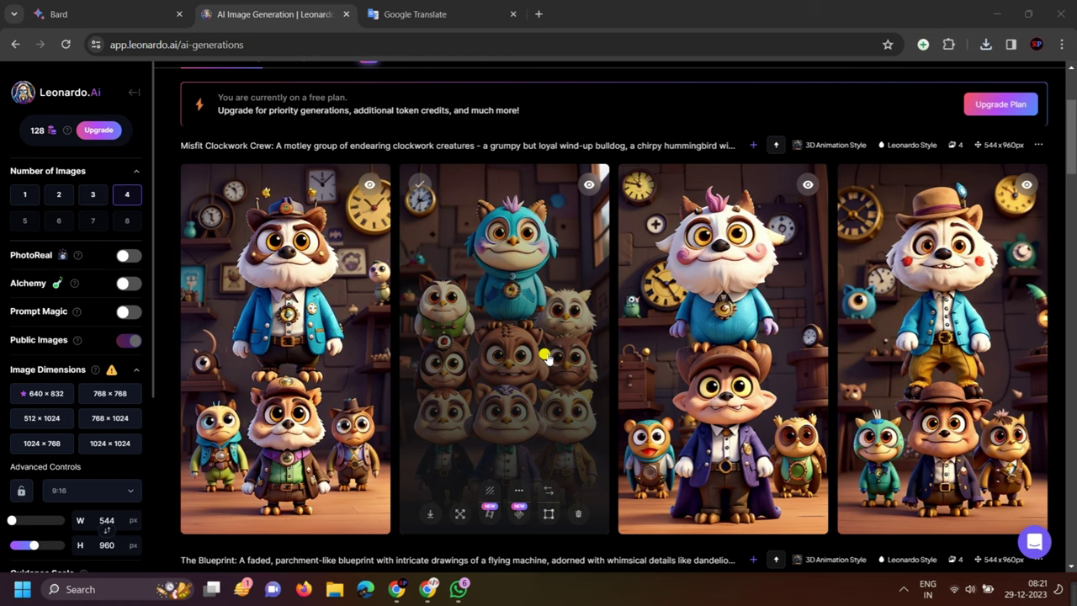
click(757, 339)
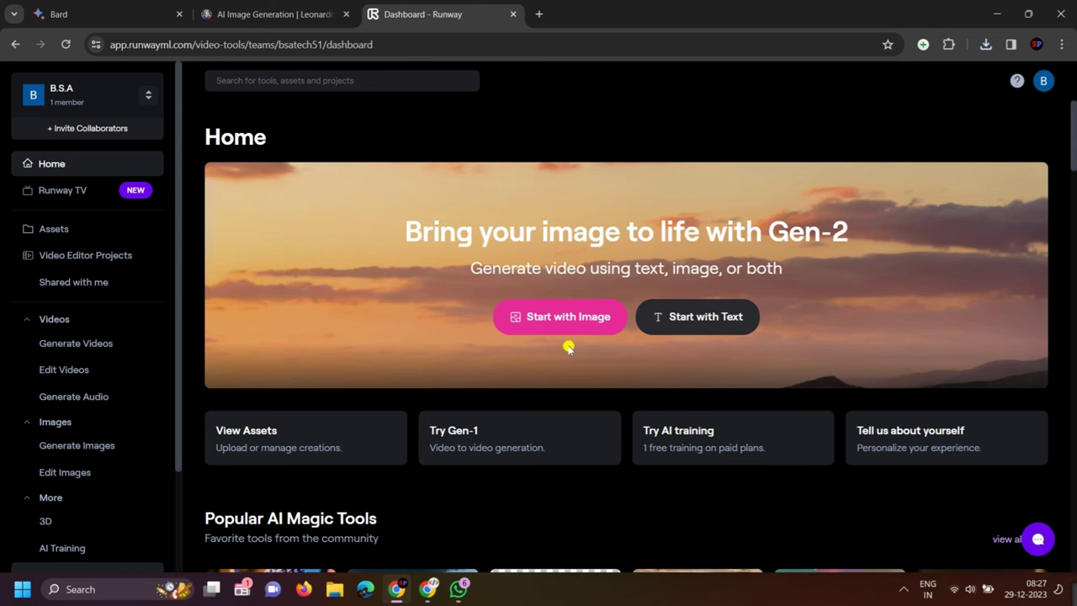
Open Runway's Text/Image to Video tool and upload the Default_Millie_the_Tinkermouse image from Downloads
scroll(471, 325, down, 5)
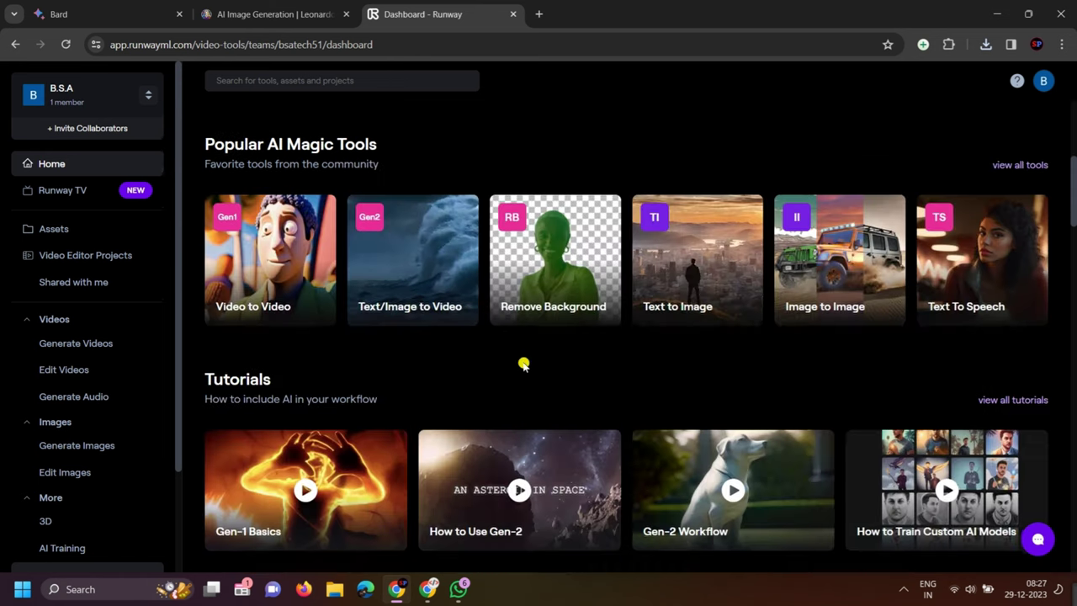
click(416, 299)
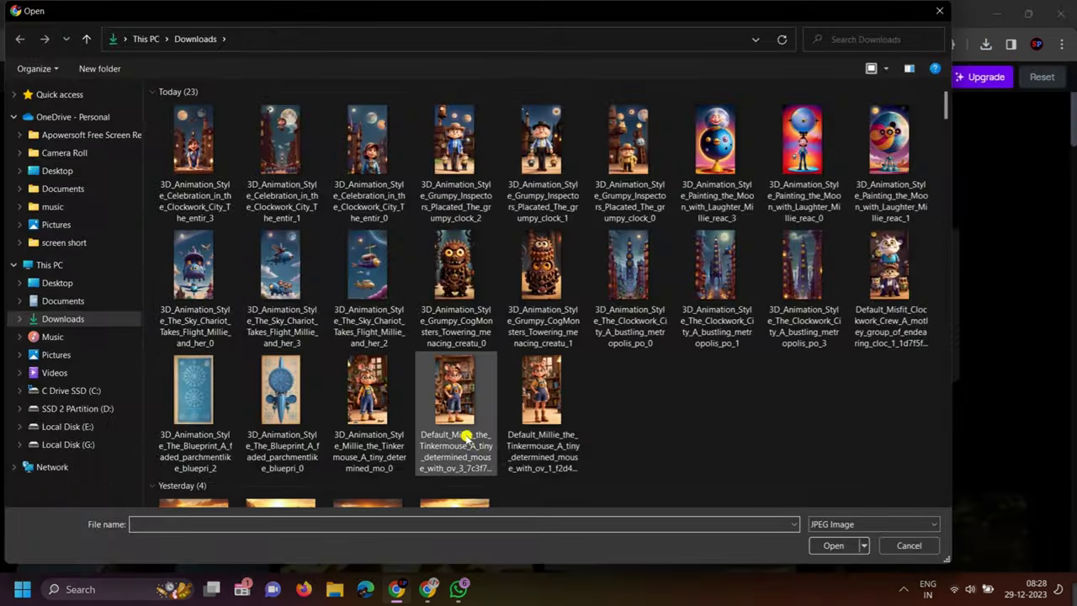
double_click(457, 435)
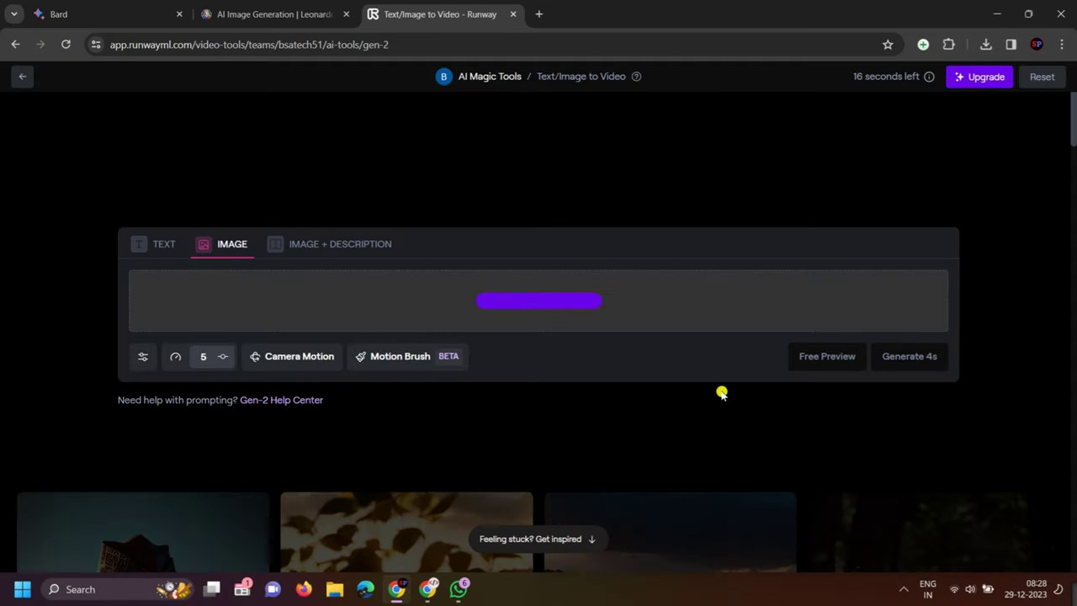
Set the general motion to 3 and generate a 4-second video from the uploaded image
click(202, 356)
drag(175, 459, 163, 459)
click(893, 356)
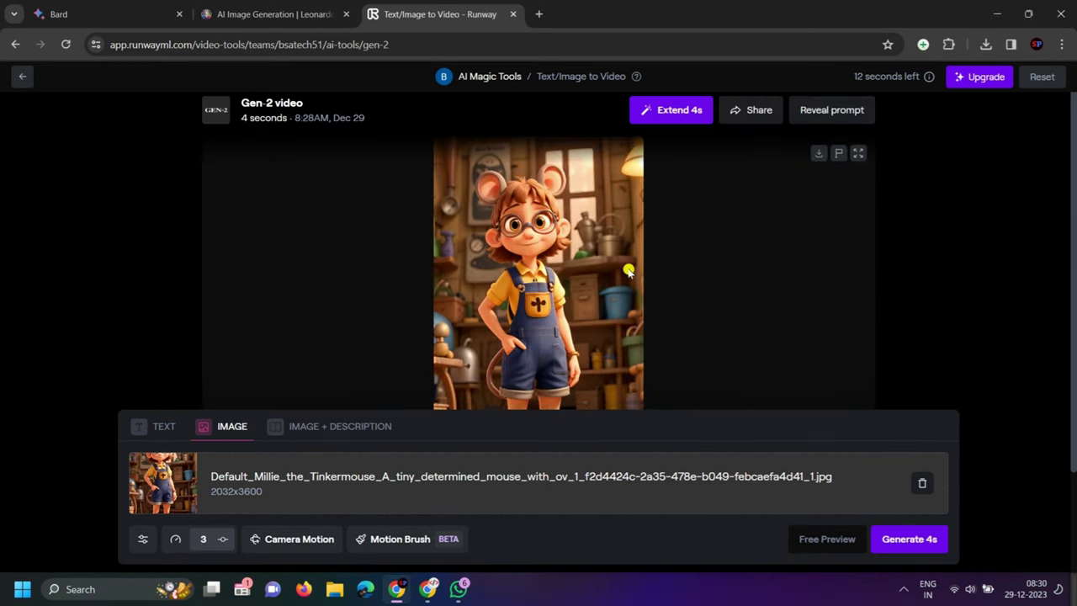
Play the generated Millie video and download it as an MP4
scroll(462, 378, down, 1)
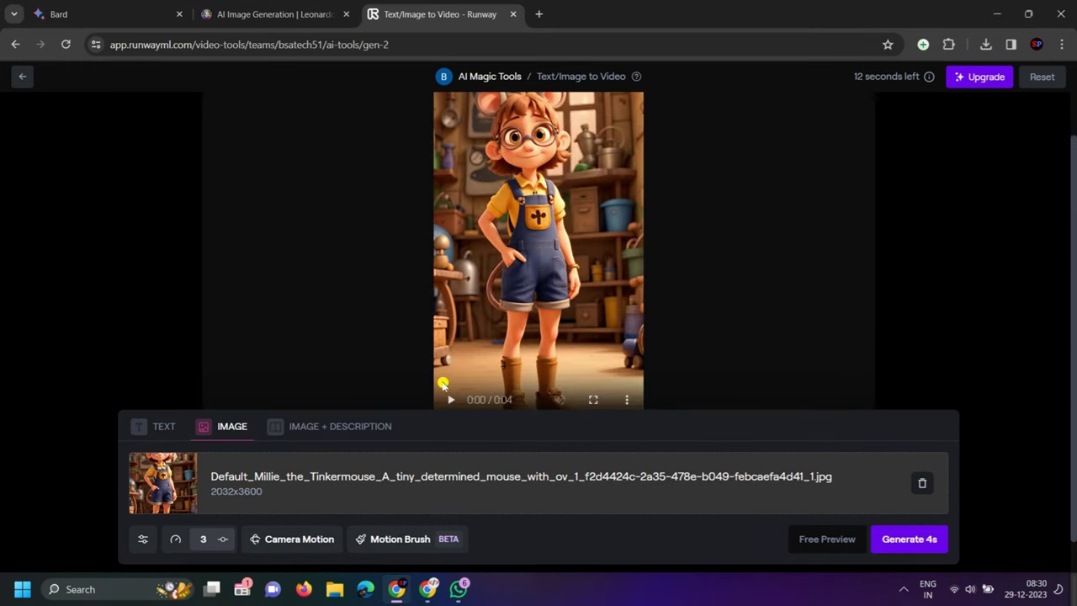
click(450, 400)
scroll(630, 317, up, 1)
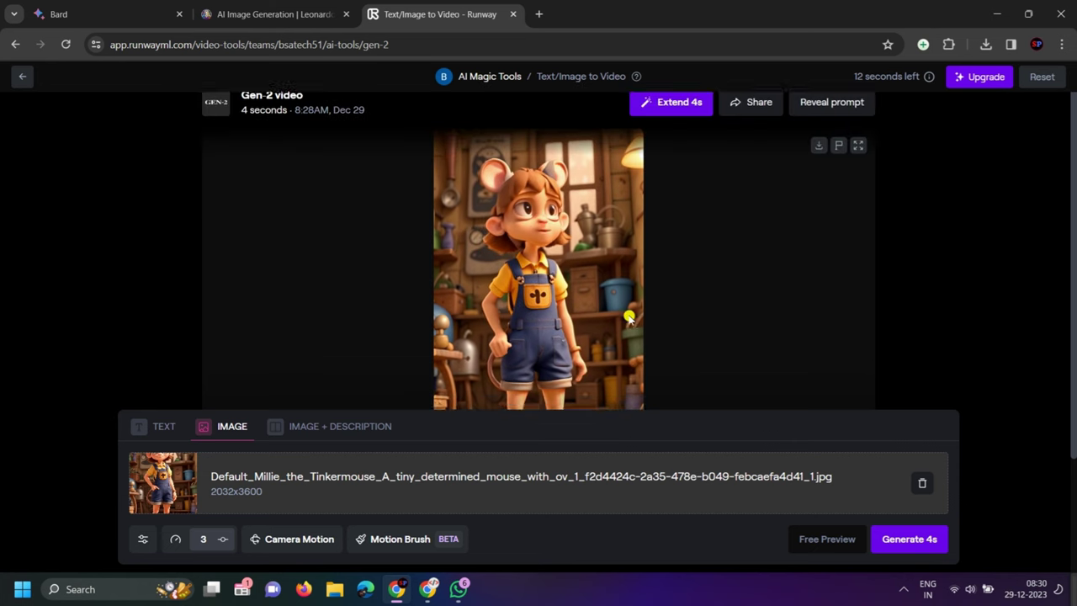
click(986, 45)
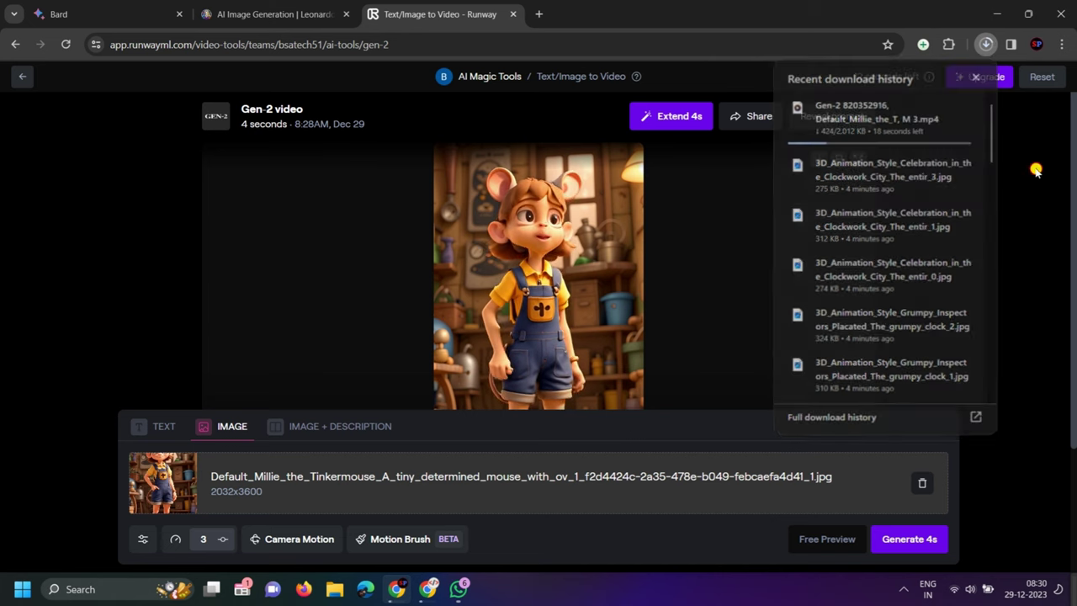
click(1035, 170)
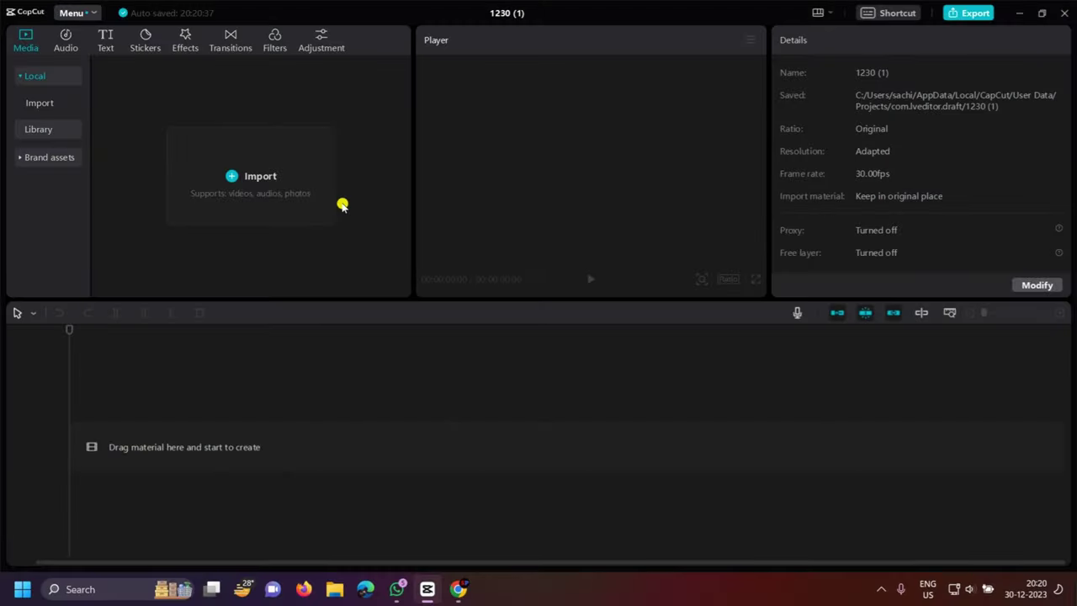
Import the downloaded Gen-2 video clips into the new CapCut project's media
click(282, 176)
double_click(193, 136)
scroll(465, 120, down, 3)
scroll(387, 151, up, 5)
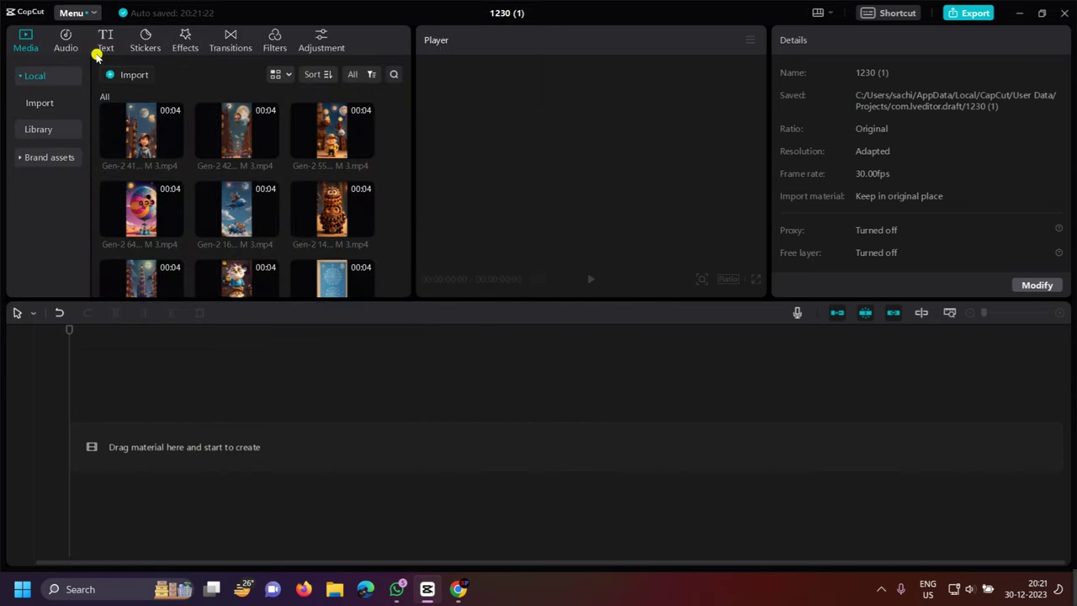
Add a default text clip at the start of the timeline and preview the Elfy text-to-speech voice
click(99, 50)
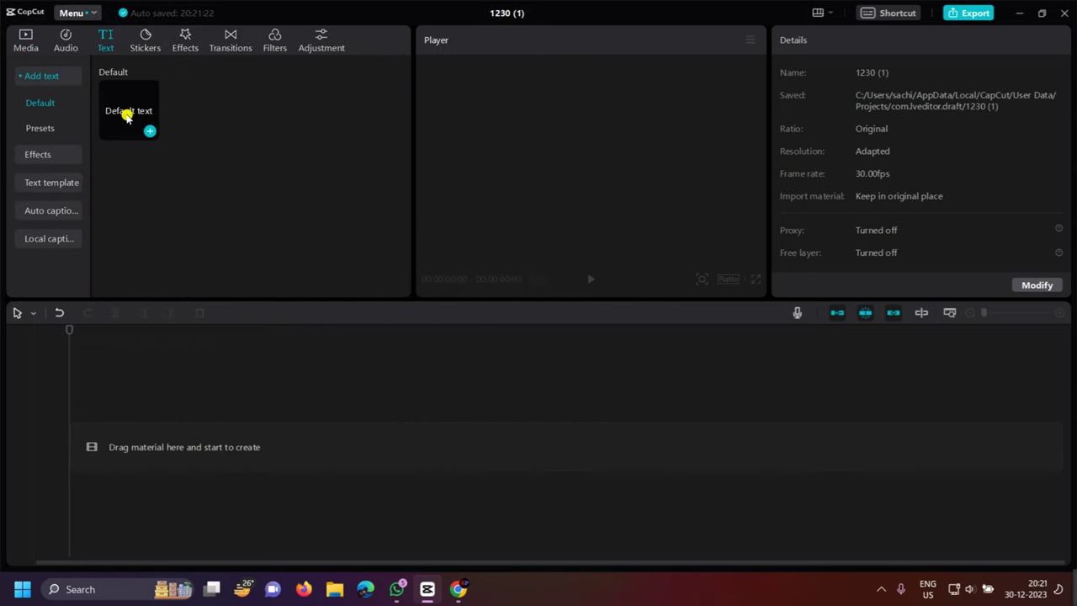
drag(126, 117, 30, 416)
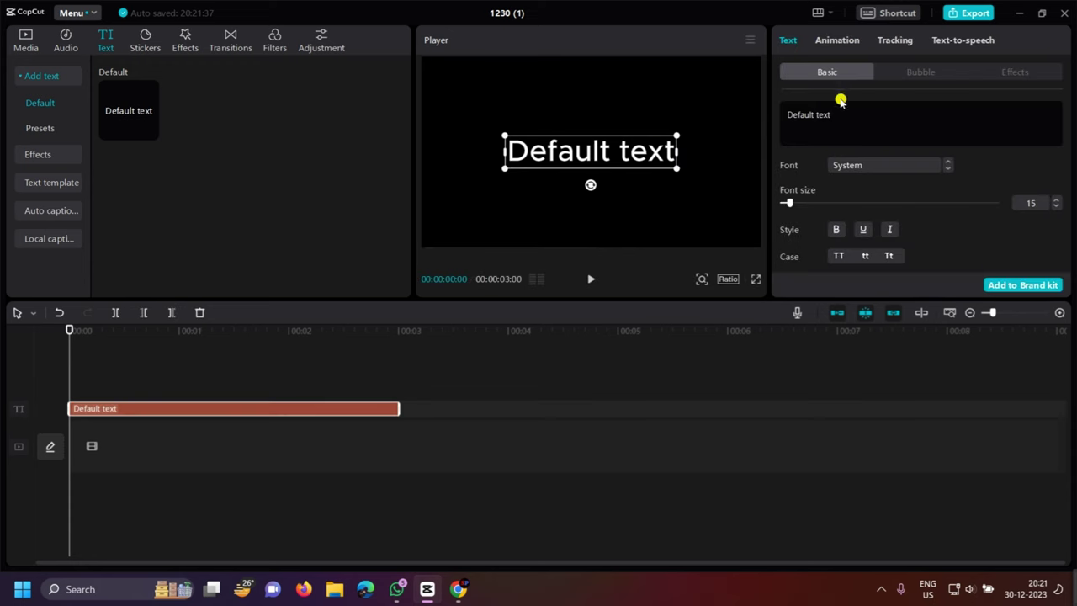
click(984, 42)
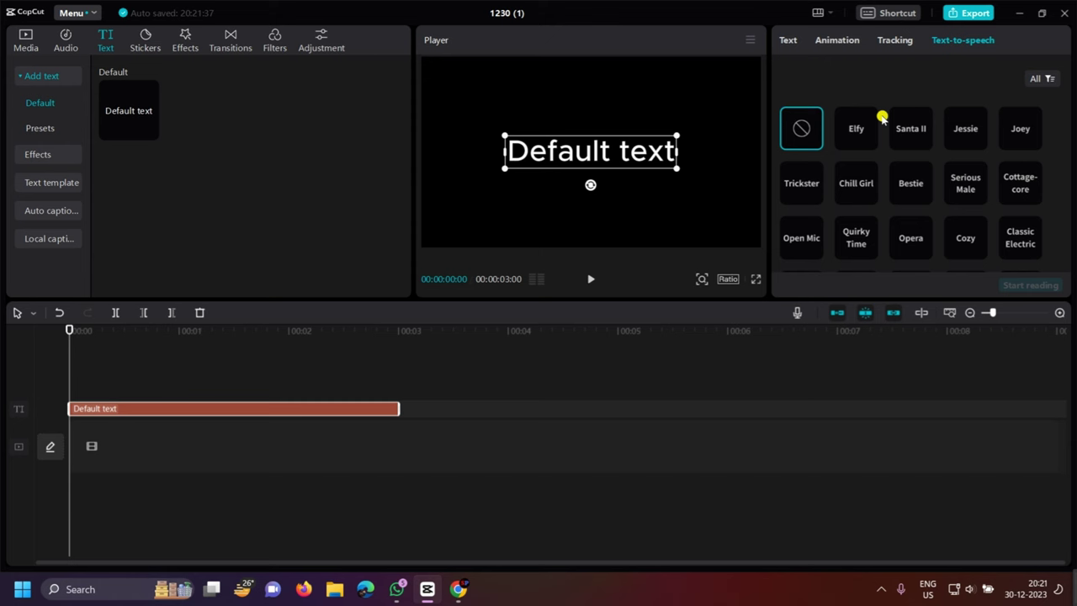
click(849, 126)
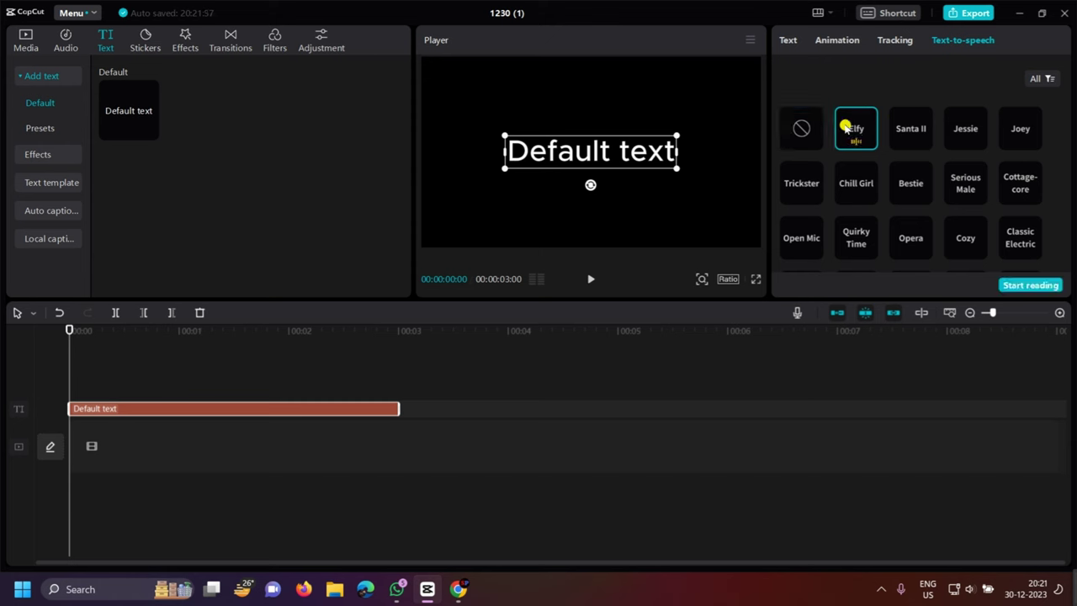
Switch to the Bard chat in Chrome and copy the story's first two sentences, ending with "dandelion wishes."
click(459, 589)
click(408, 253)
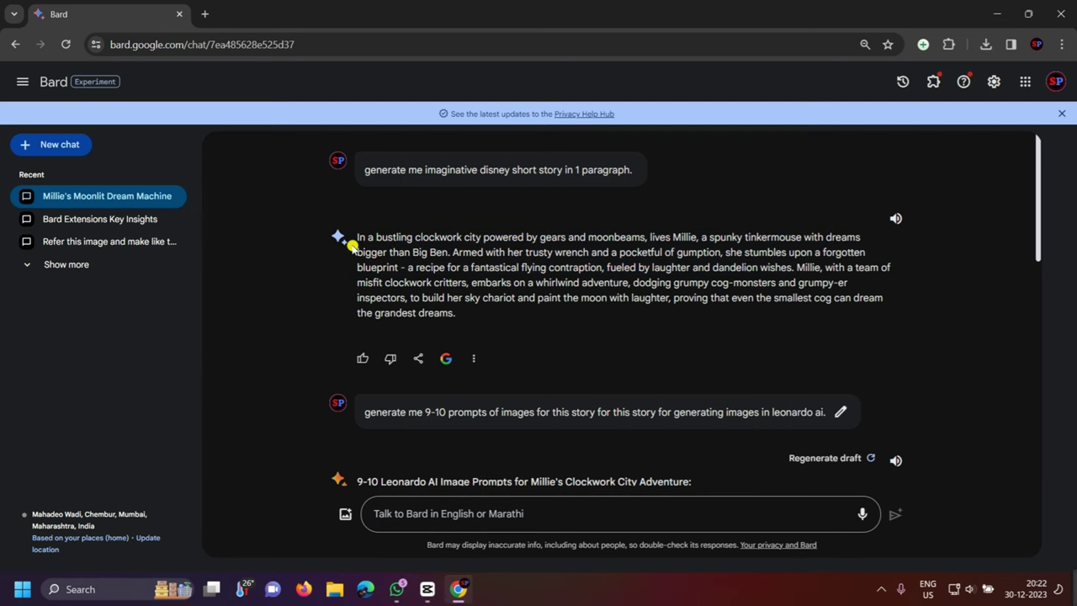
drag(355, 239, 790, 259)
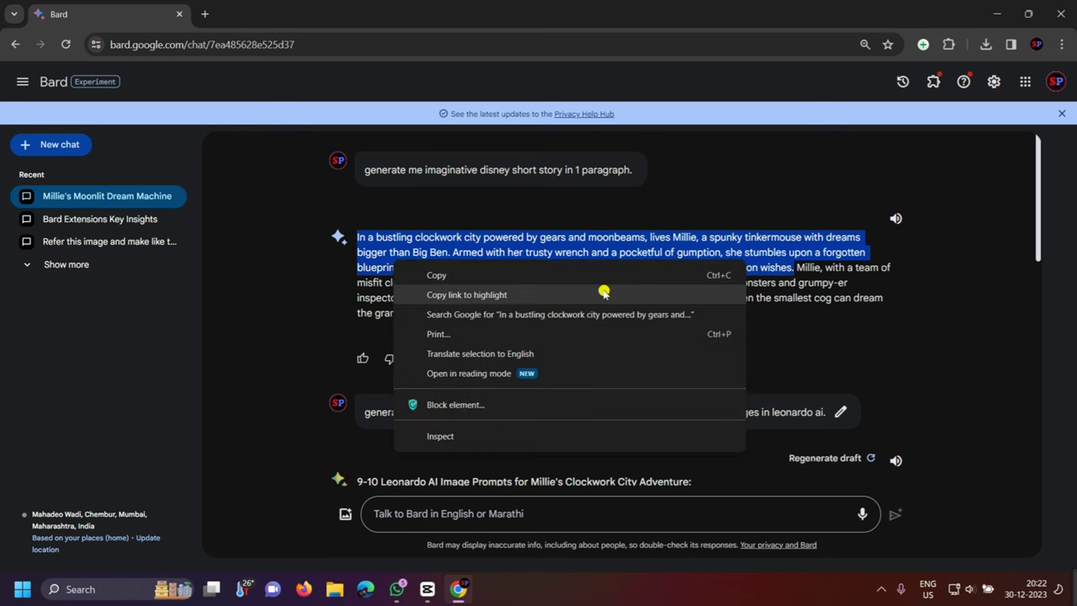
click(600, 275)
Switch back to CapCut and replace the default text with the copied story sentences
click(430, 588)
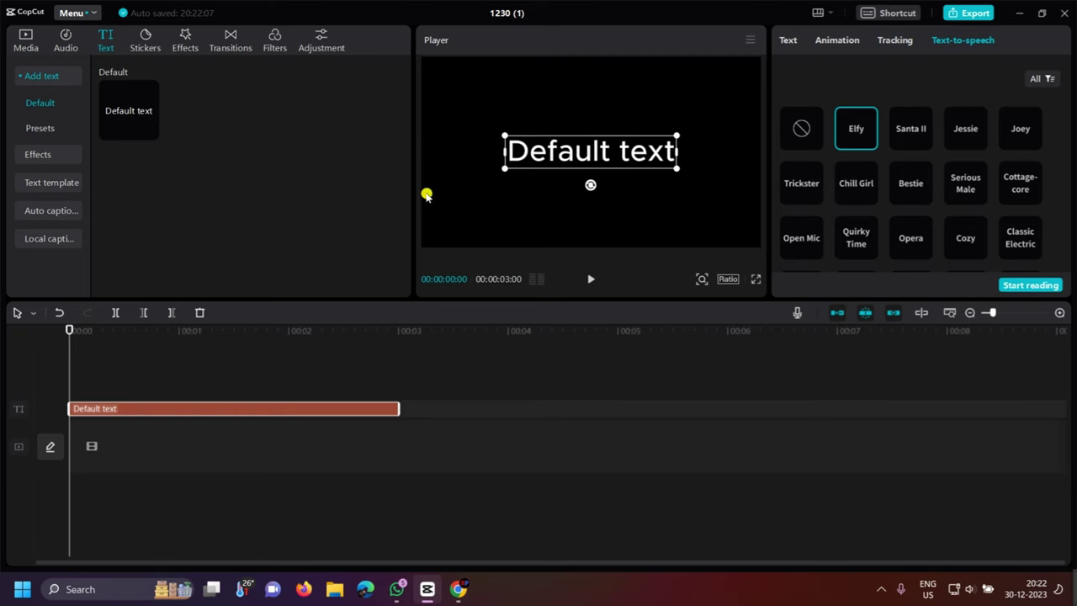
double_click(654, 126)
key(BackSpace)
key(ctrl+v)
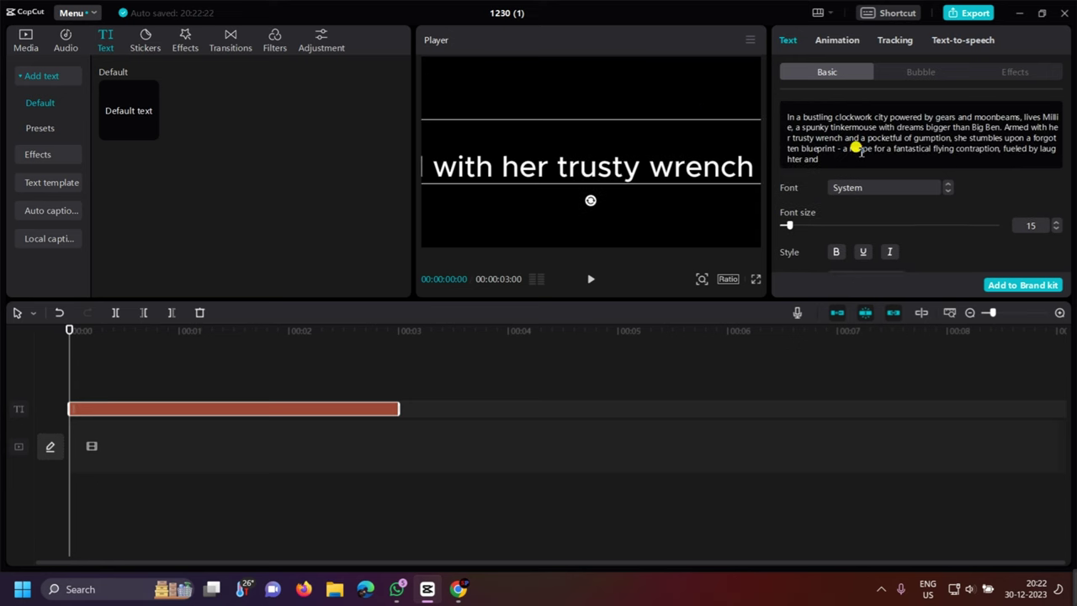
Generate a text-to-speech narration of the story text with the Elfy voice
click(969, 41)
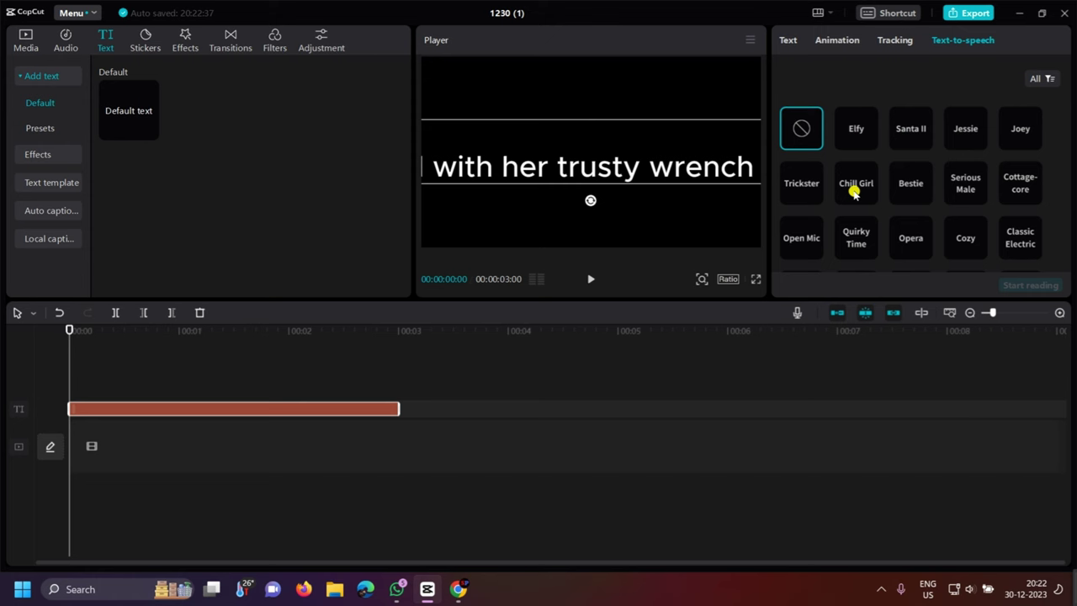
click(854, 128)
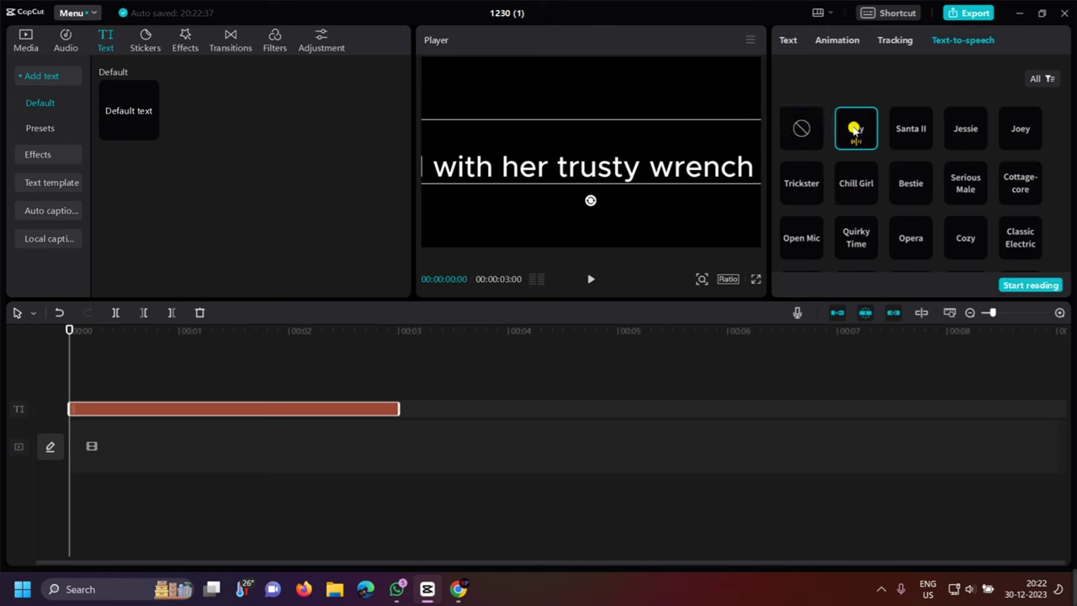
click(1016, 288)
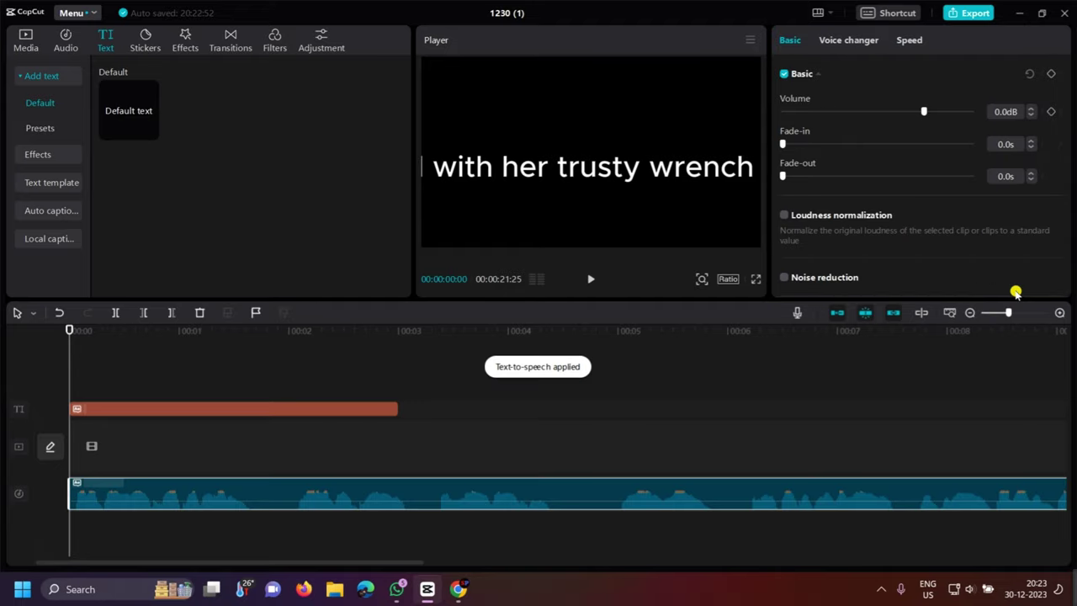
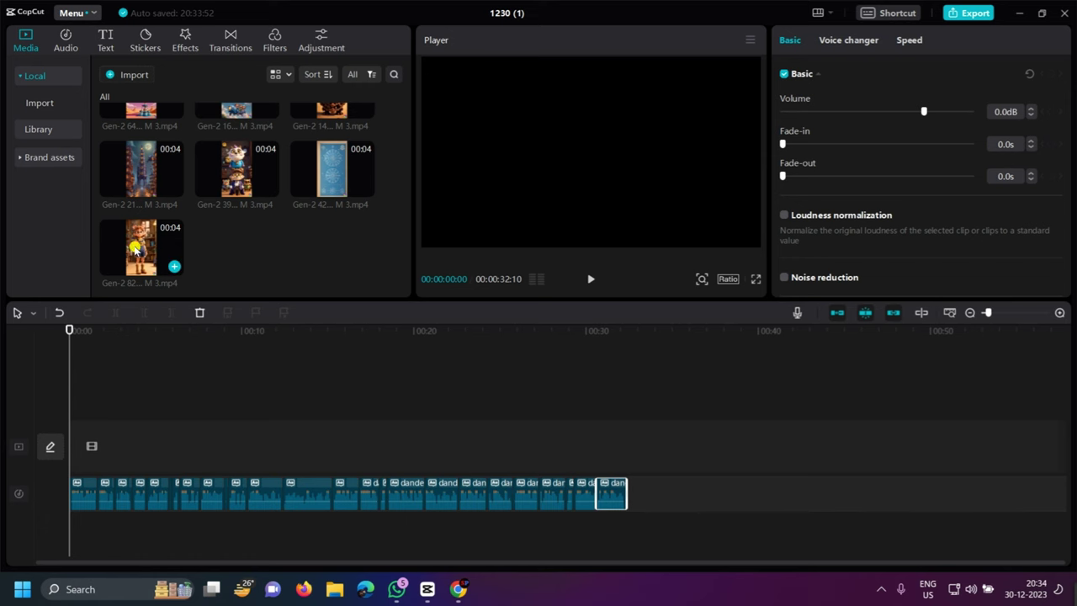
Place the clip of Millie in her workshop at the start of the main video track
drag(169, 273, 64, 448)
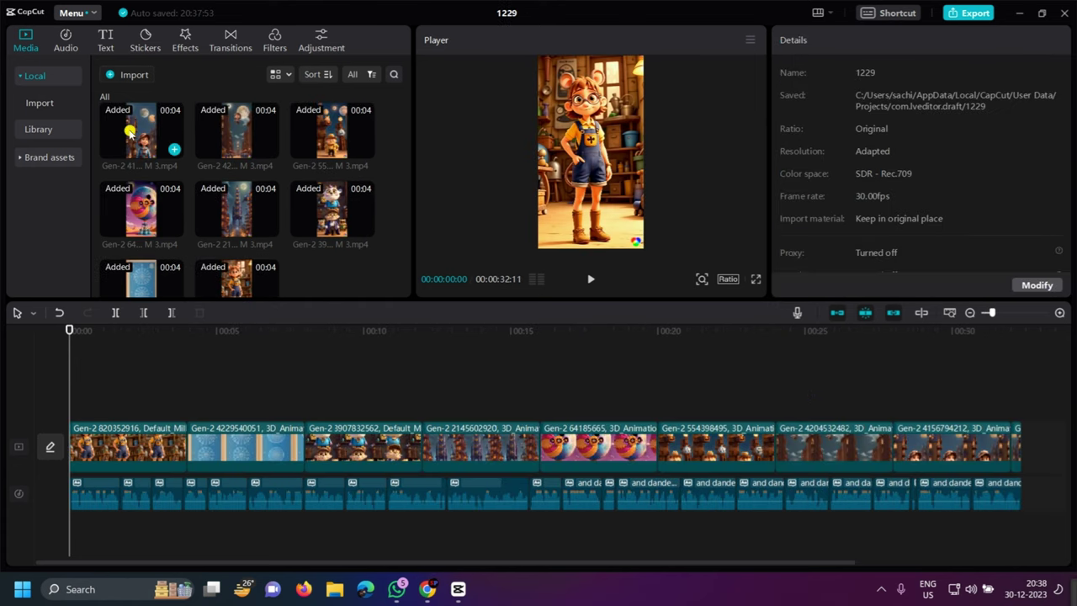
Generate auto captions for the narration with English as the spoken language
click(105, 42)
click(42, 213)
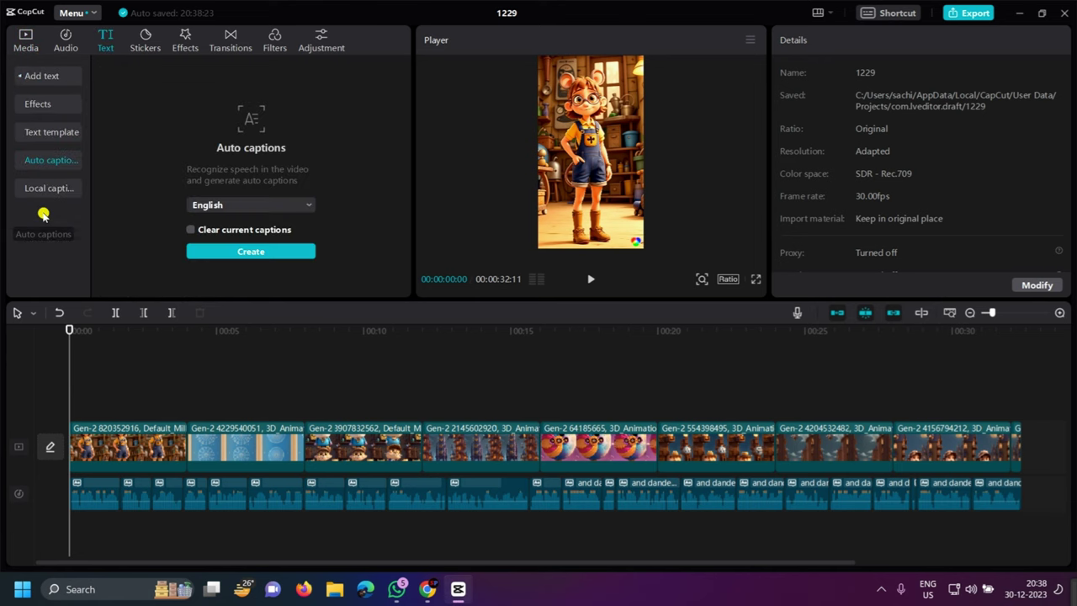
click(219, 205)
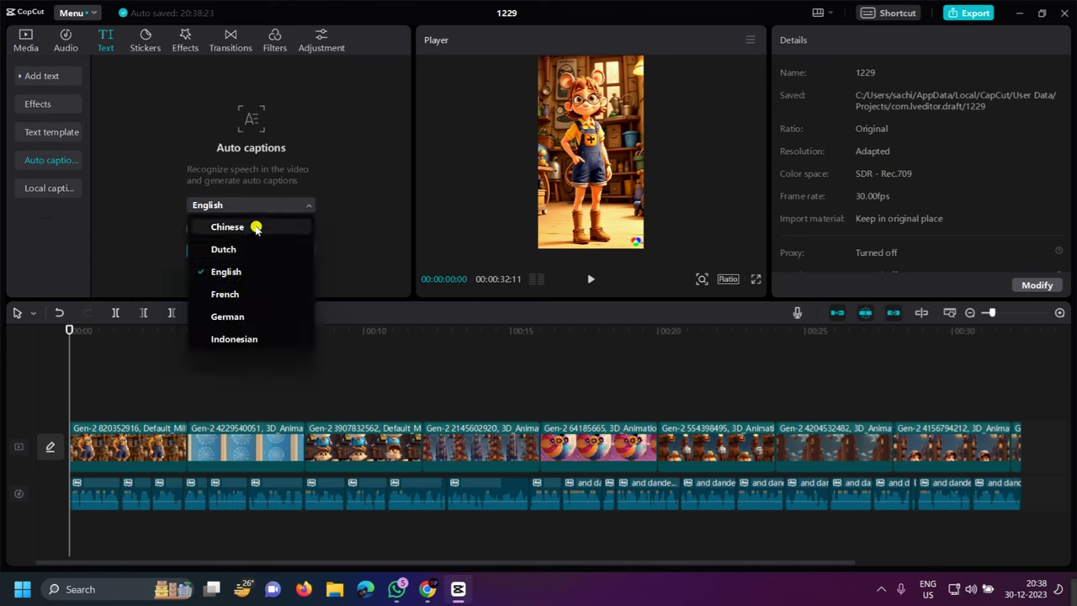
scroll(253, 272, down, 3)
scroll(252, 272, up, 3)
click(227, 274)
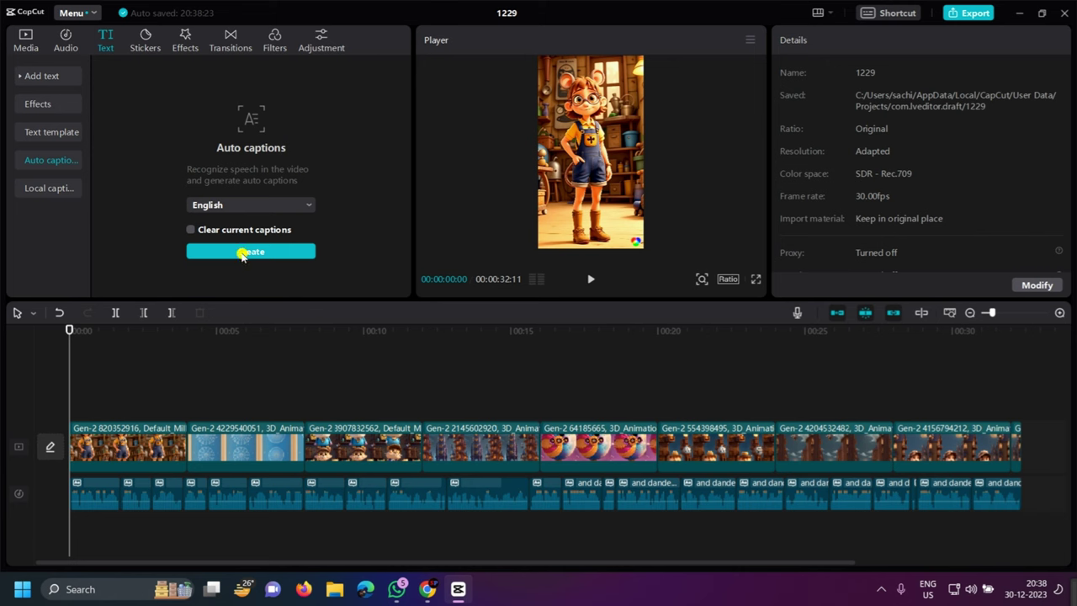
click(242, 252)
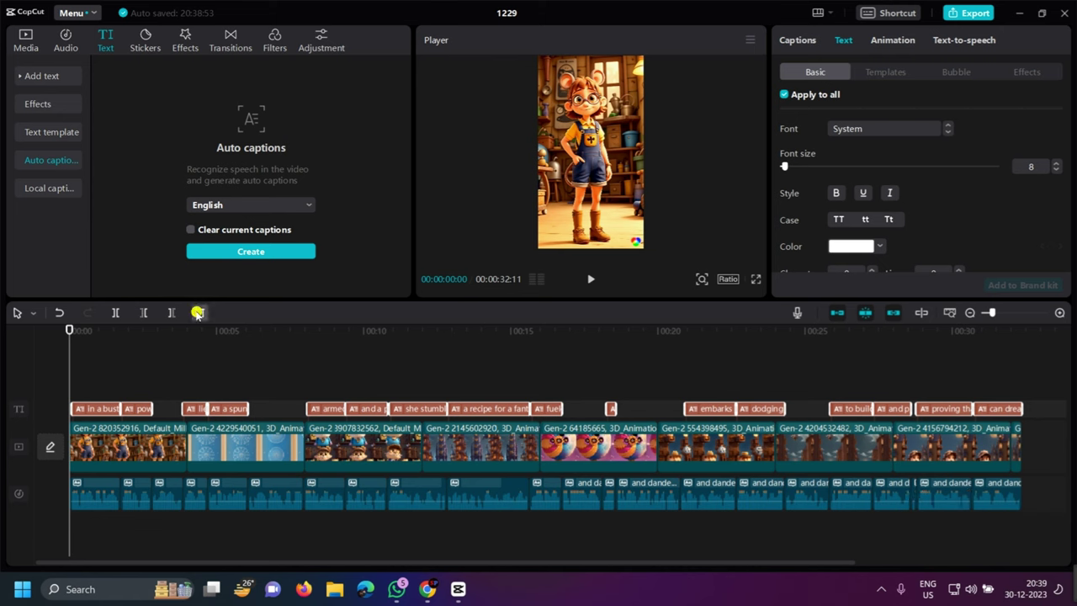
Extend the caption clips on the timeline to close the gaps between them
click(263, 362)
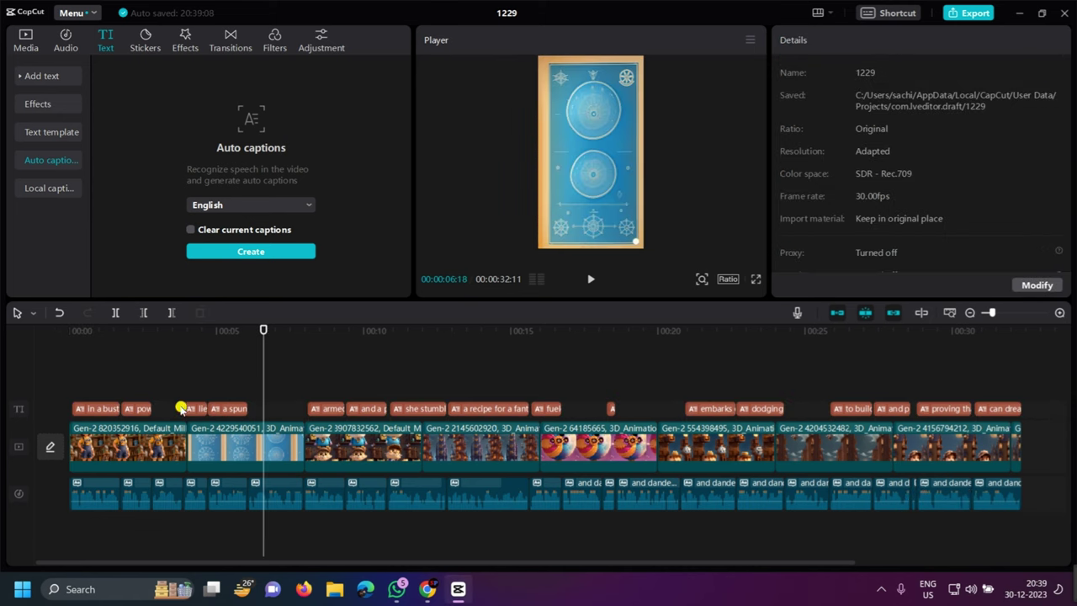
click(147, 408)
click(238, 408)
drag(249, 408, 306, 408)
click(379, 408)
click(458, 408)
click(547, 409)
drag(559, 408, 687, 409)
click(767, 409)
drag(781, 409, 838, 405)
click(892, 409)
drag(910, 409, 916, 398)
click(1051, 409)
Select all captions, apply the bold uppercase BROWN template and enlarge the caption text slightly in the preview
drag(1051, 409, 96, 397)
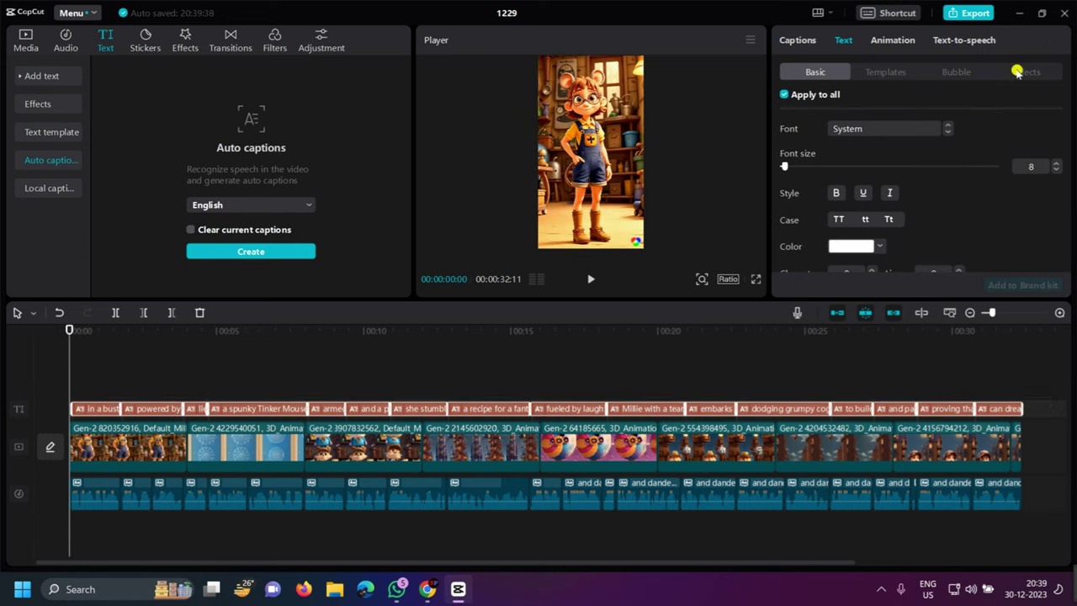
click(883, 71)
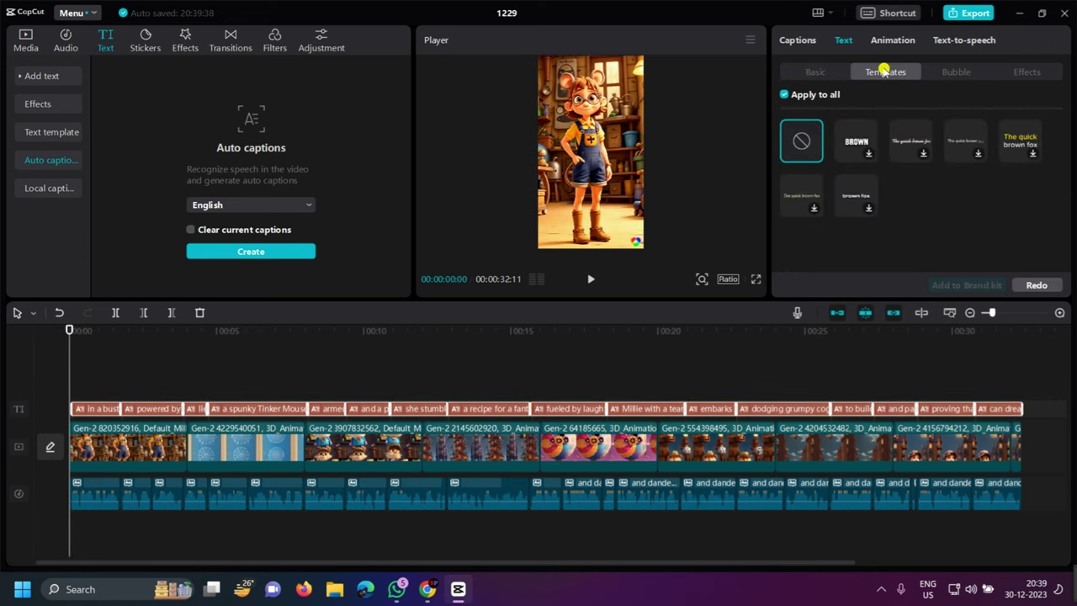
click(853, 149)
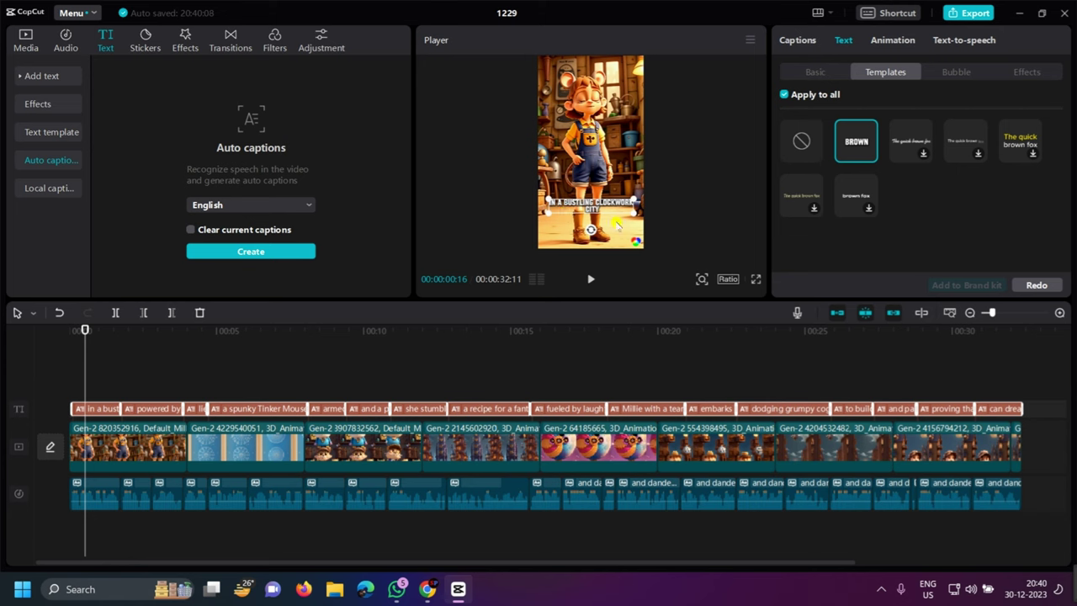
mouse_move(635, 216)
mouse_down()
mouse_move(644, 216)
mouse_move(637, 221)
mouse_up()
Play the video from the start to check the styled captions
key(Home)
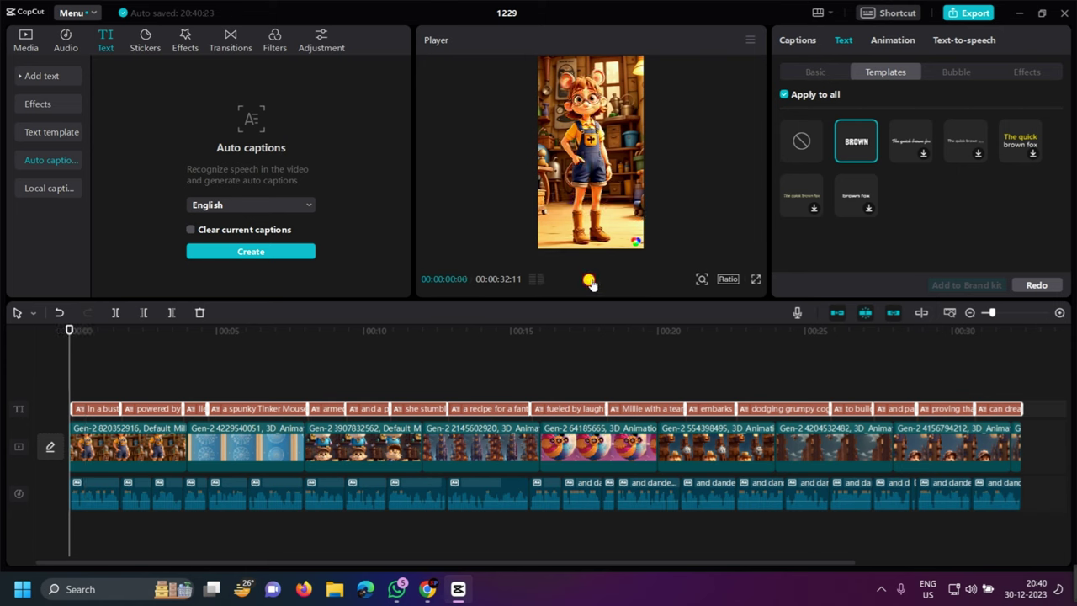
click(589, 280)
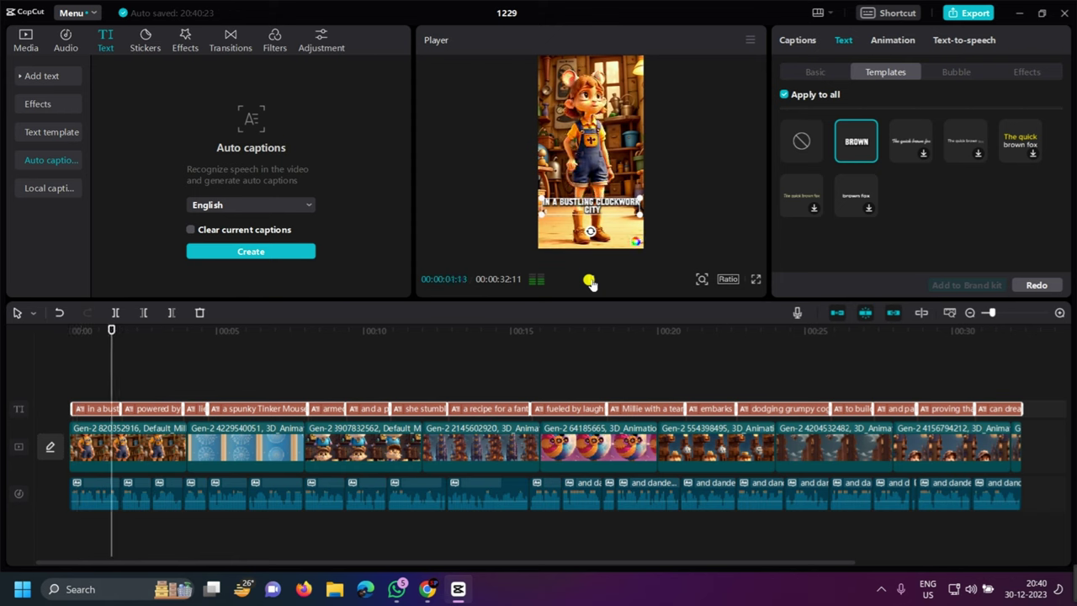
click(589, 281)
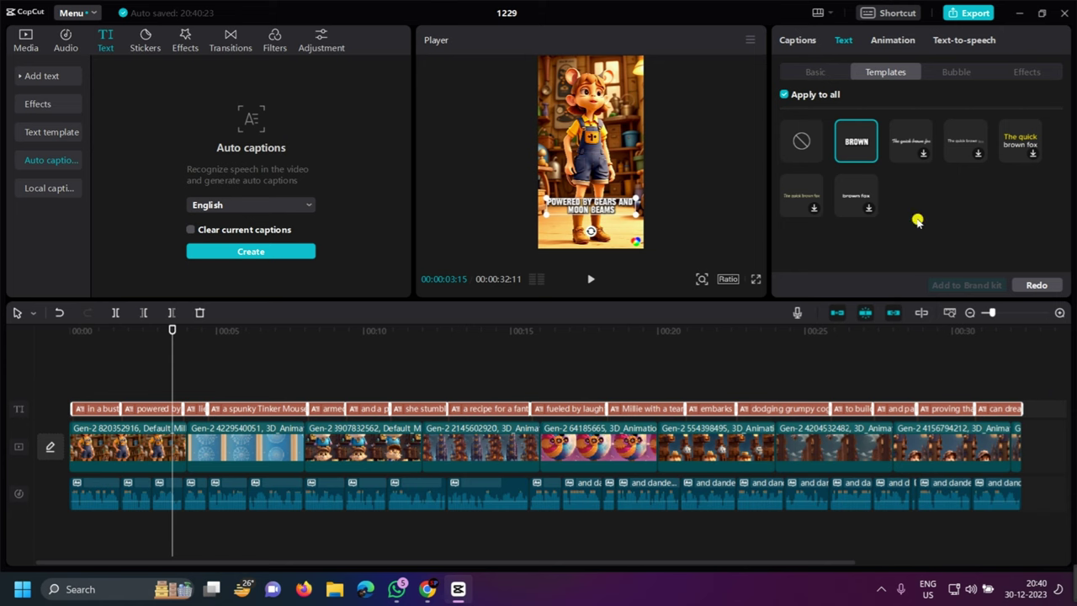
Try red E50707 as the caption text color and return it to white
click(814, 73)
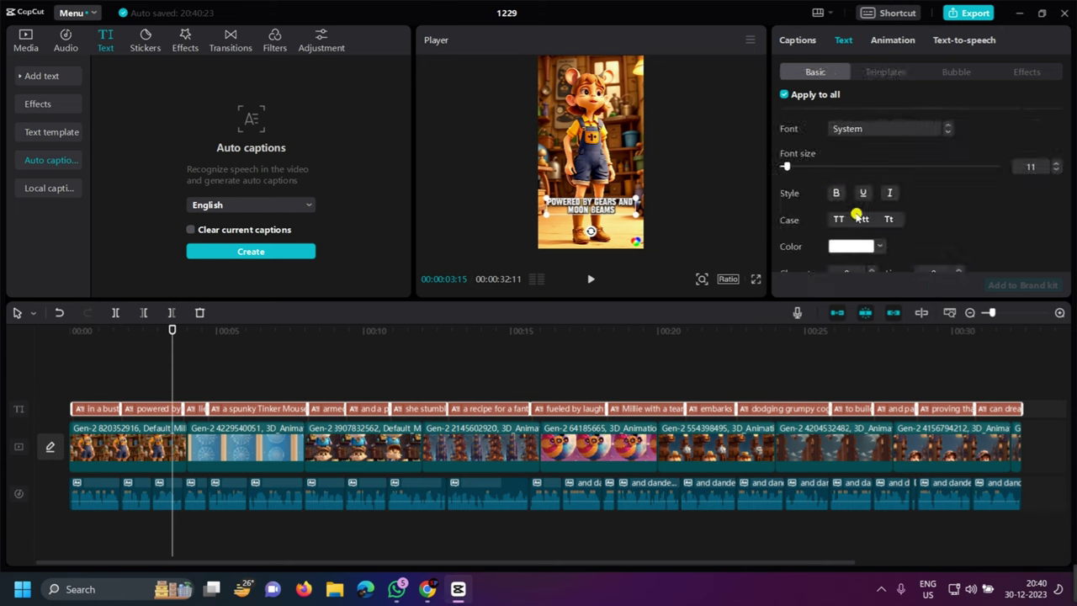
click(880, 247)
click(946, 276)
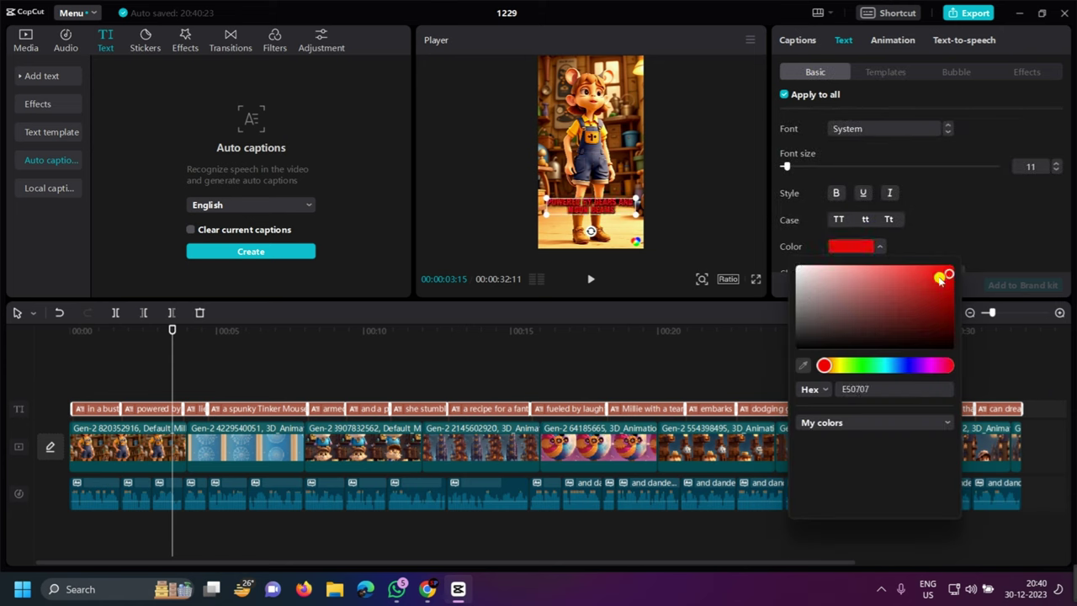
click(839, 299)
drag(815, 287, 781, 266)
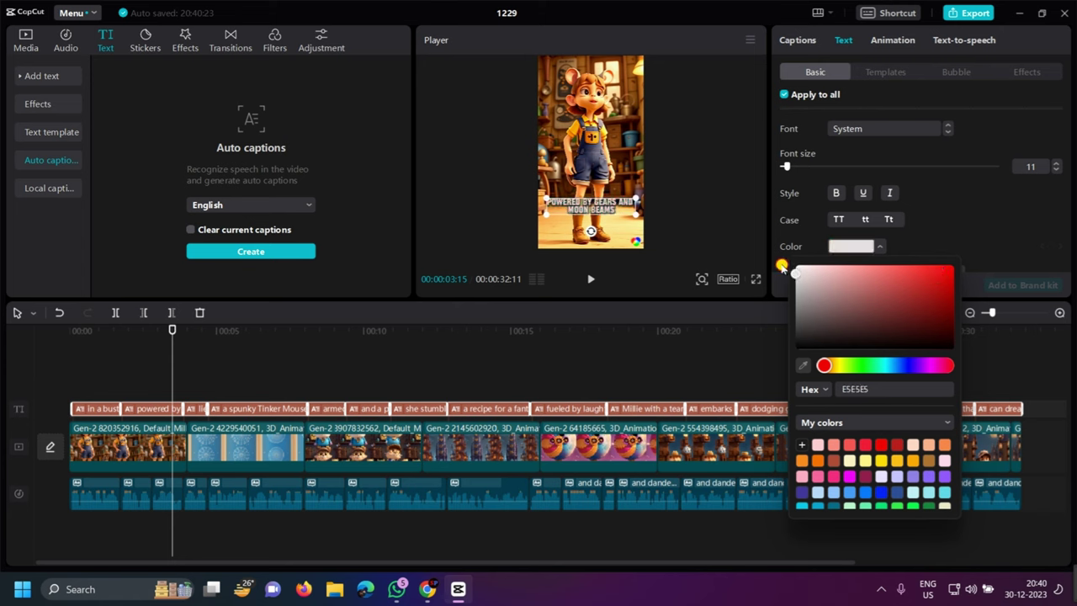
click(953, 211)
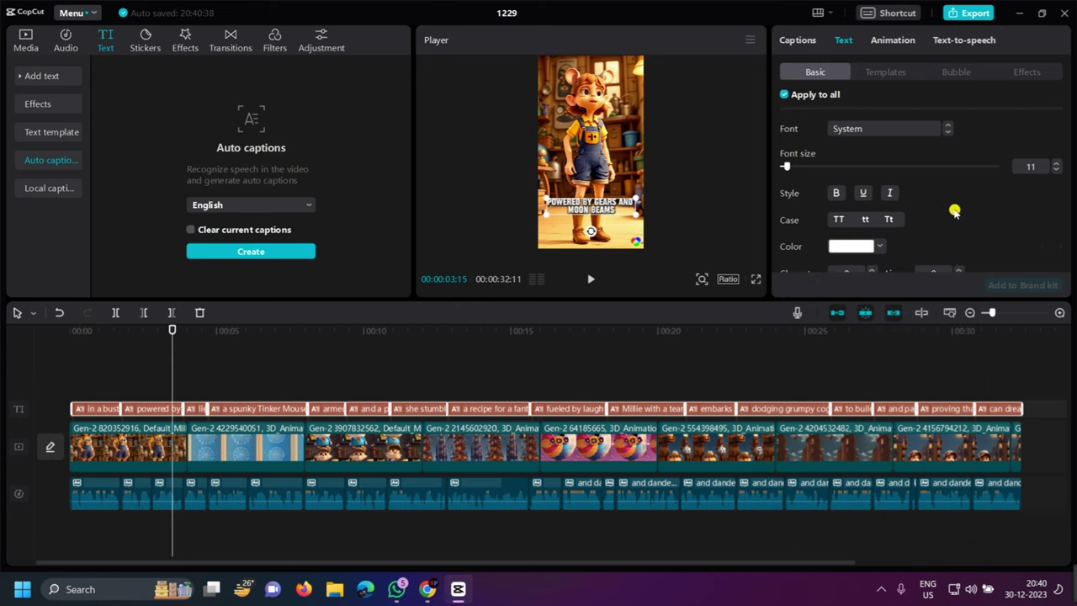
Examine the caption font list and the alignment, preset style, position and size options
click(918, 126)
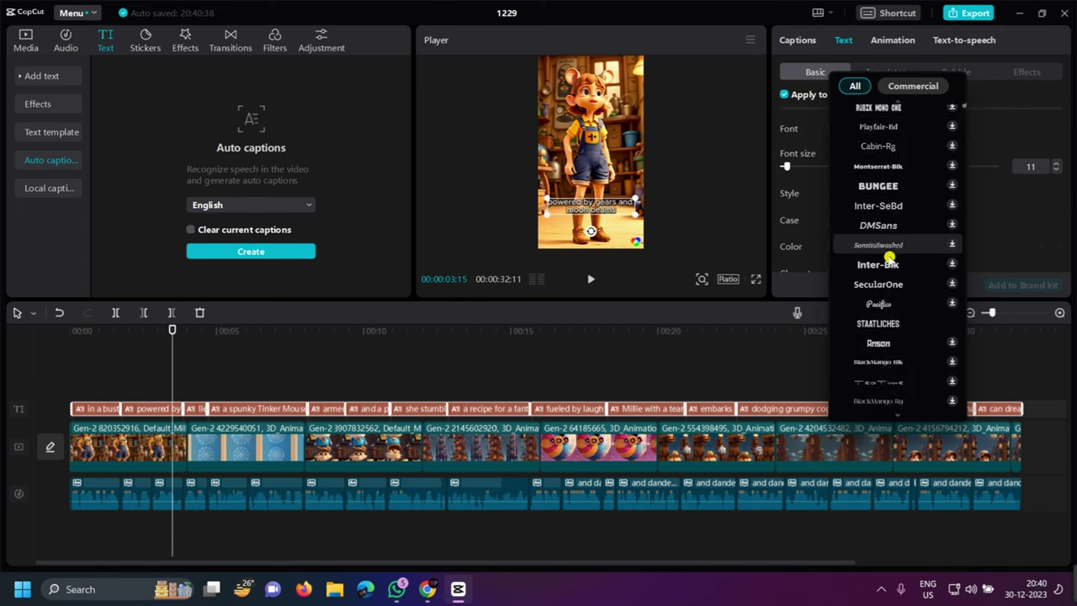
scroll(889, 259, down, 1)
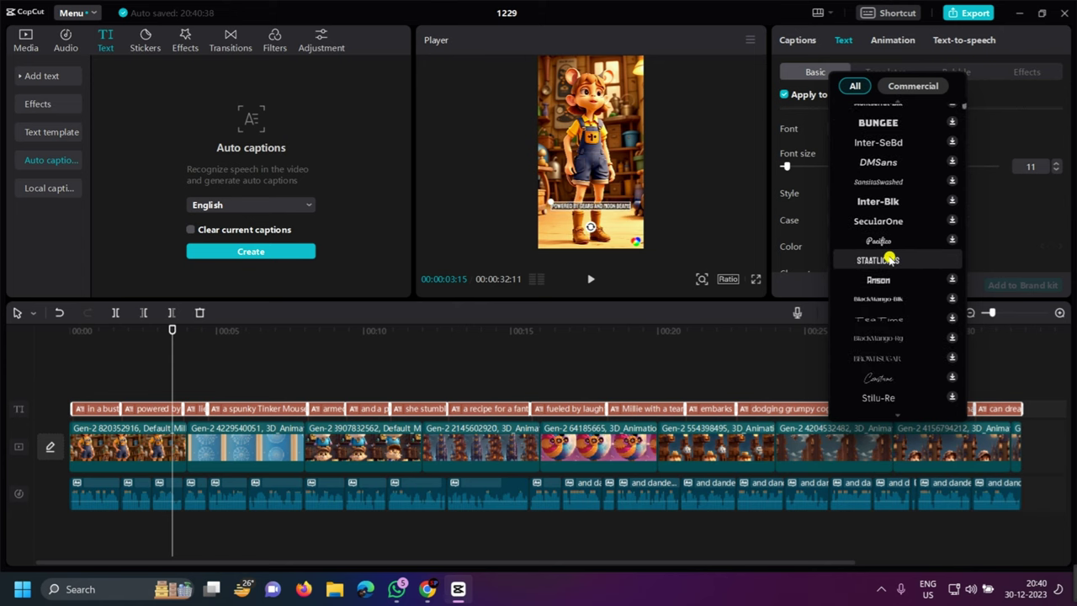
click(1002, 233)
scroll(982, 224, down, 1)
scroll(918, 224, down, 2)
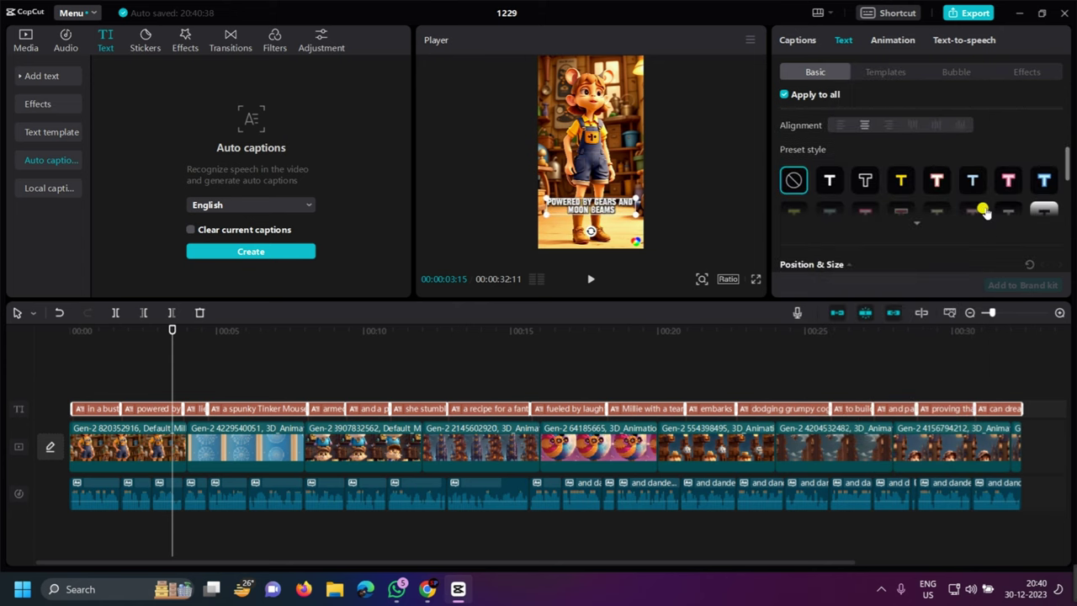
scroll(922, 229, down, 5)
scroll(929, 231, up, 8)
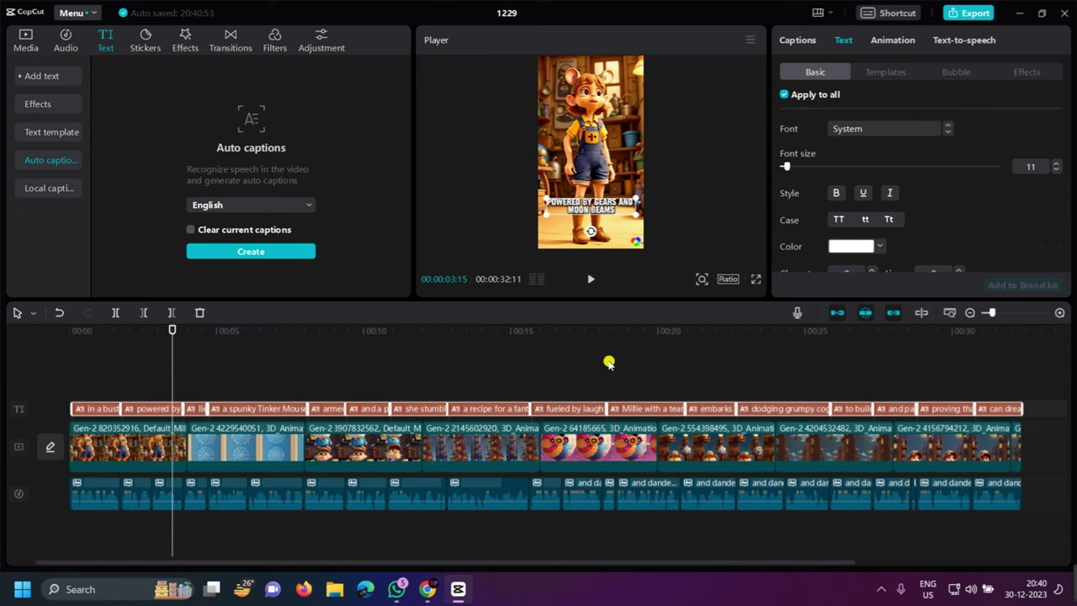
Return the playhead to the start and apply the Typewriter entrance animation to all captions
click(72, 367)
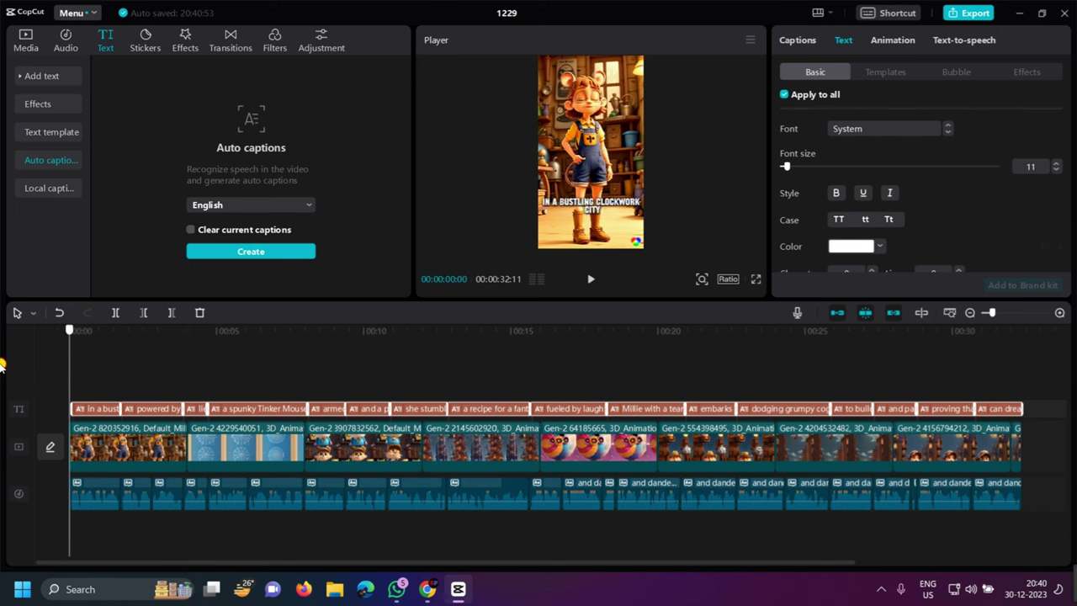
drag(1048, 391, 100, 404)
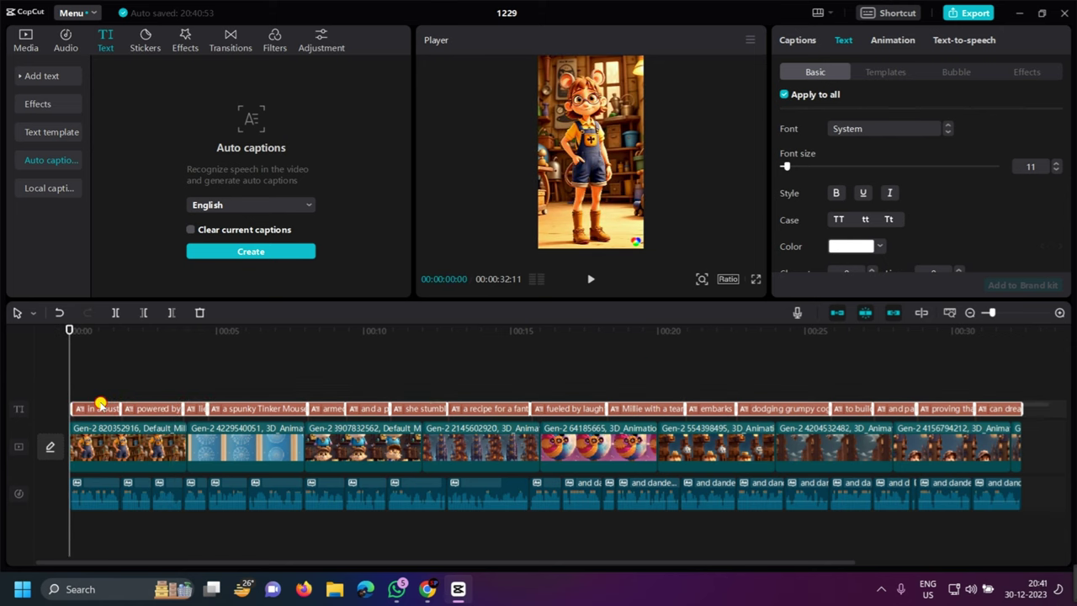
click(900, 42)
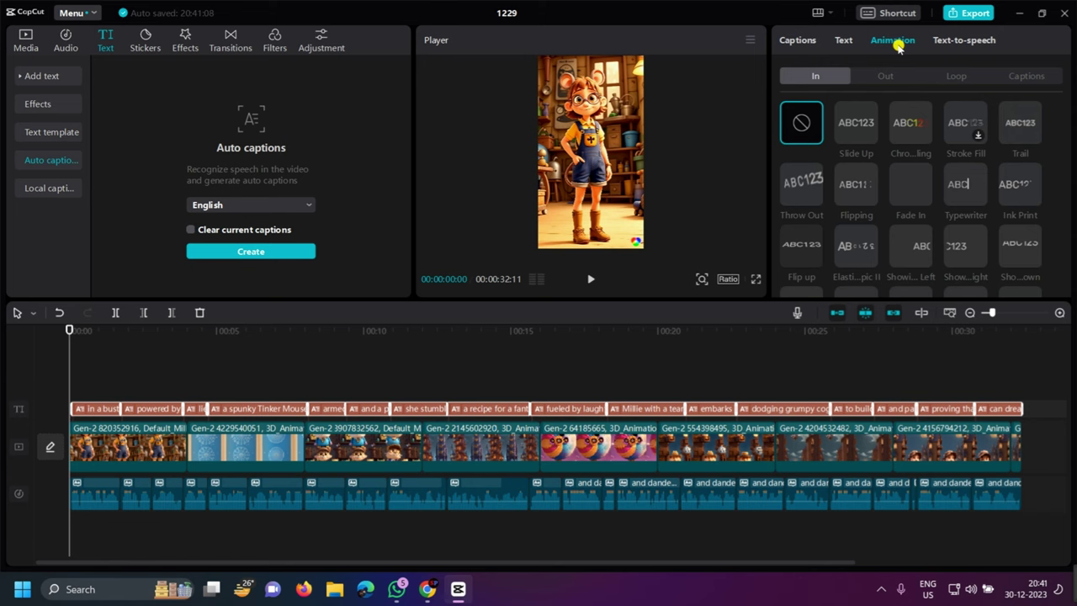
click(958, 187)
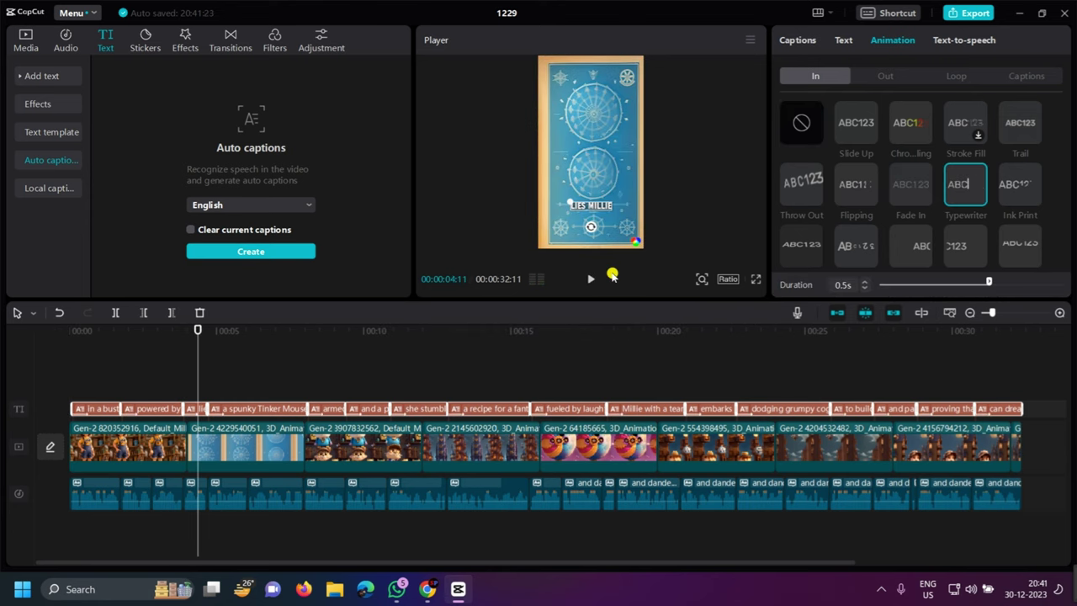
Add the Clear II scenery filter above the captions and stretch it across the whole video
click(271, 42)
scroll(240, 153, down, 2)
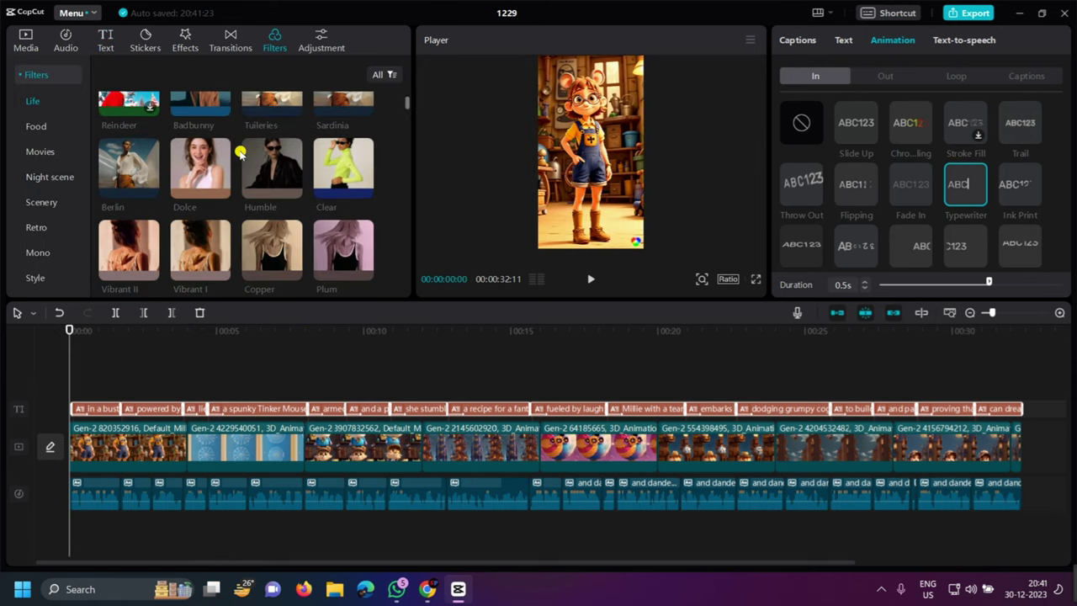
scroll(240, 172, down, 10)
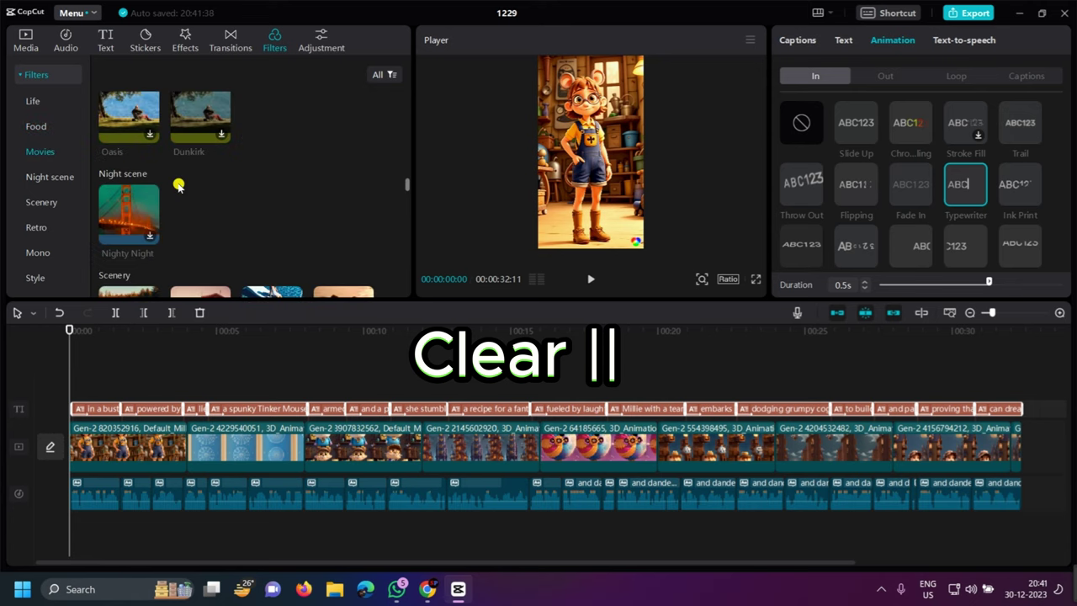
scroll(179, 186, down, 3)
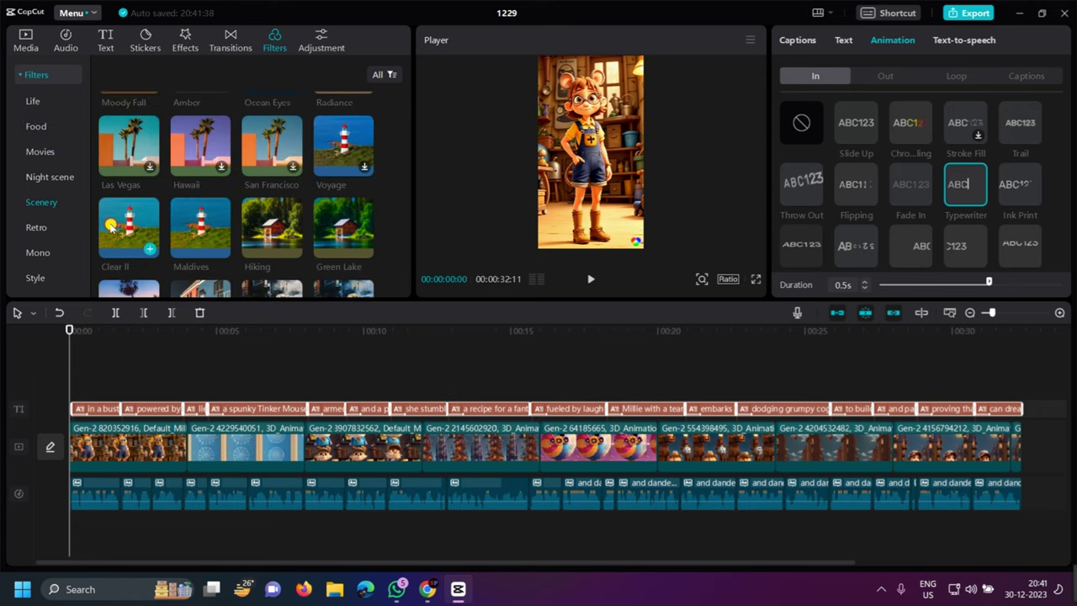
drag(110, 225, 1015, 400)
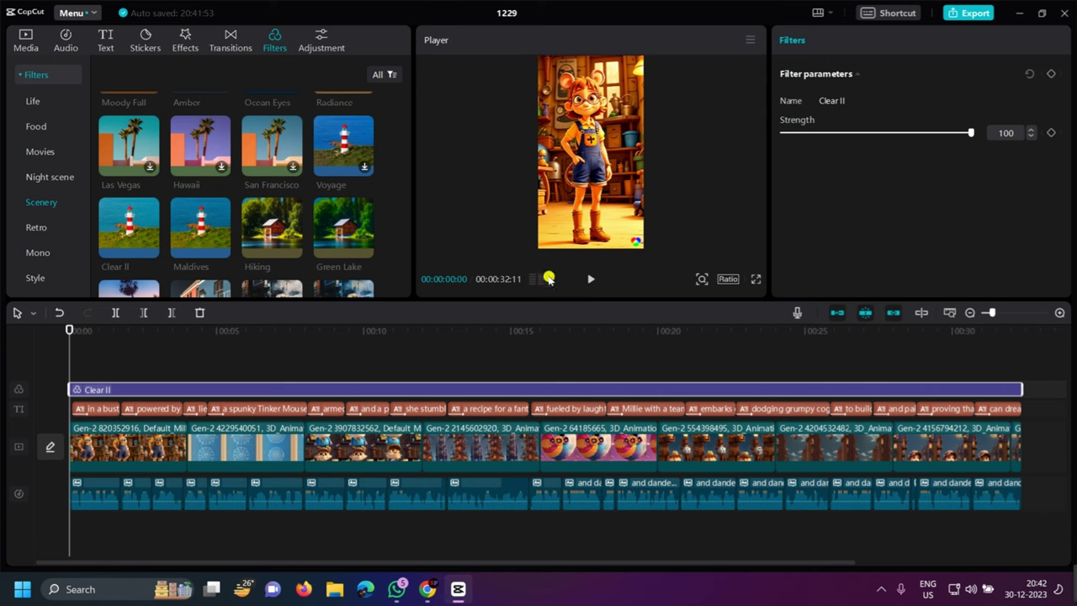
Play the video to check the typewriter captions and the Clear II filter
click(590, 283)
click(589, 281)
click(590, 283)
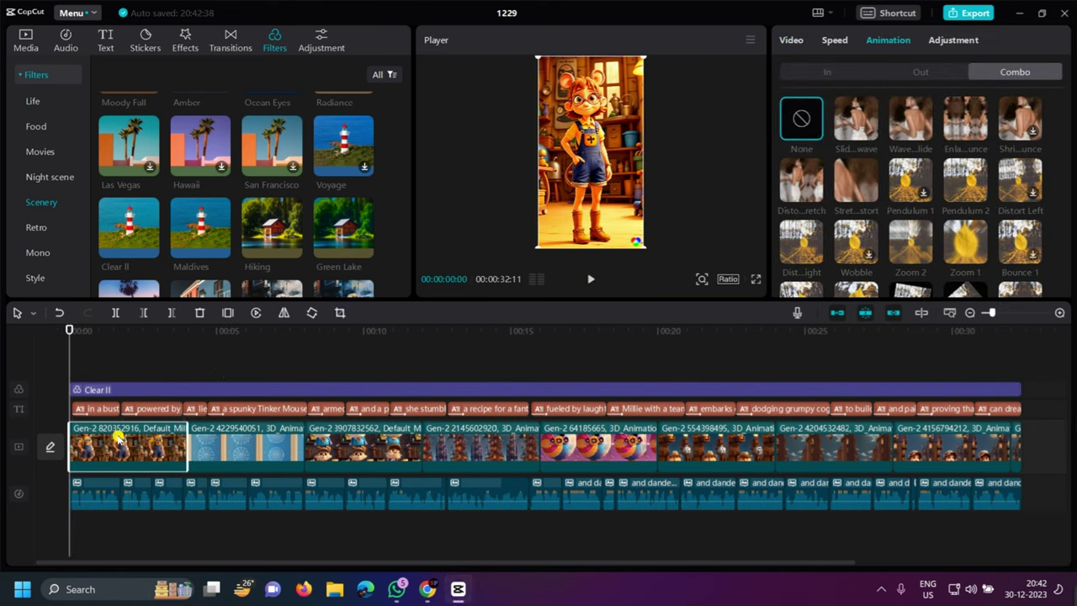
Apply the first listed combo animation, the sliding wave effect, to the first video clip and preview it
click(290, 450)
click(335, 457)
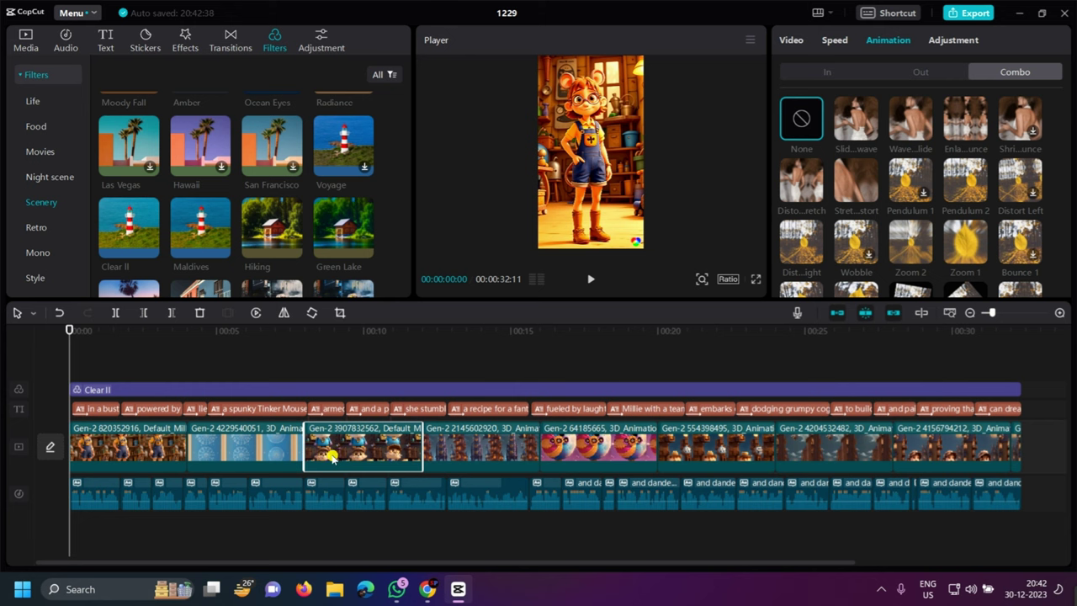
click(126, 431)
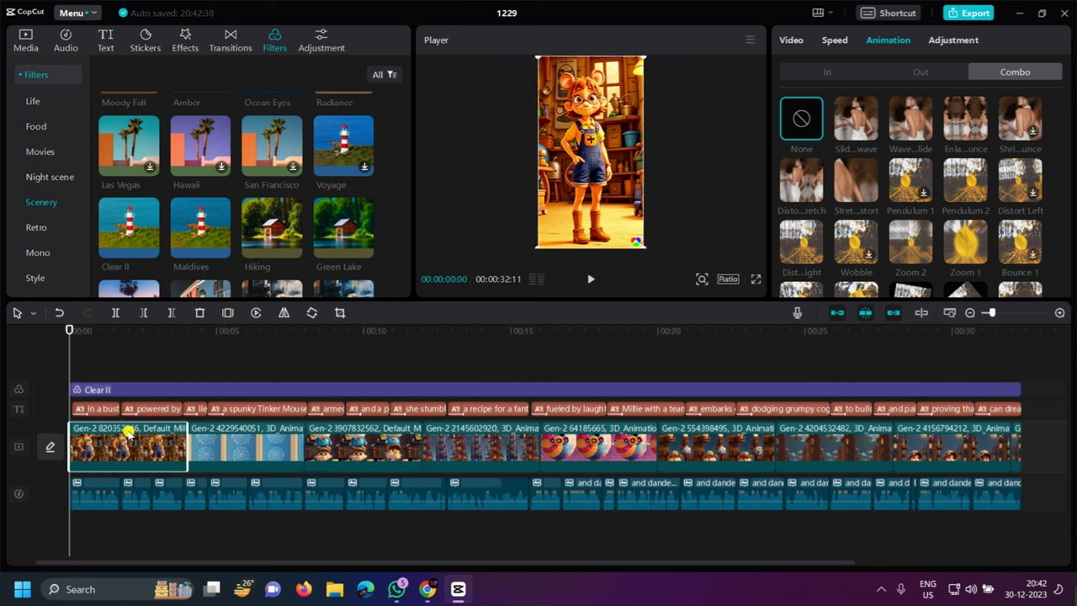
click(889, 41)
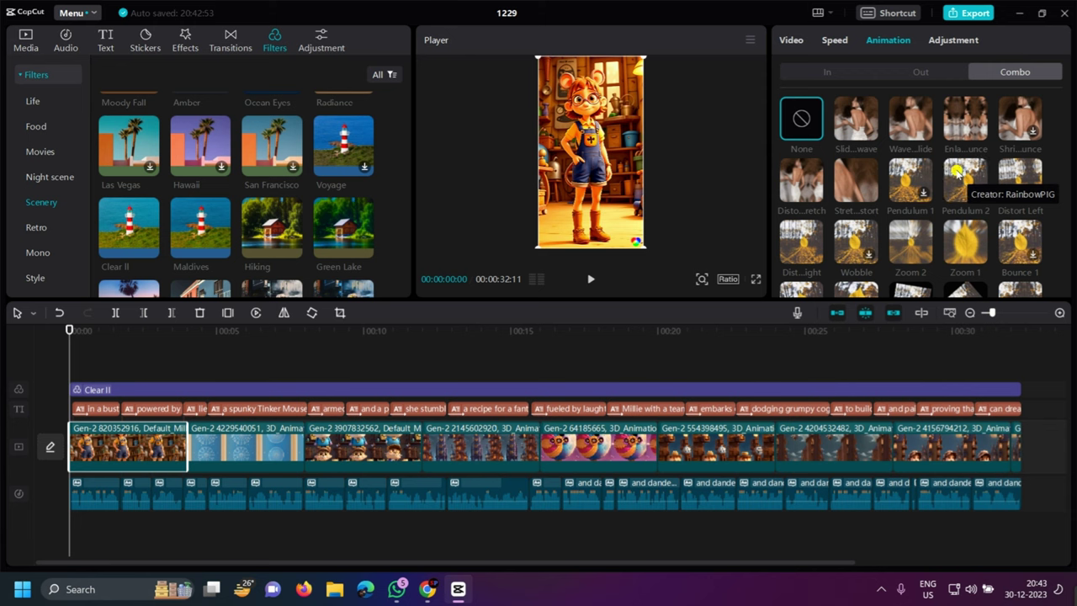
click(864, 117)
click(590, 278)
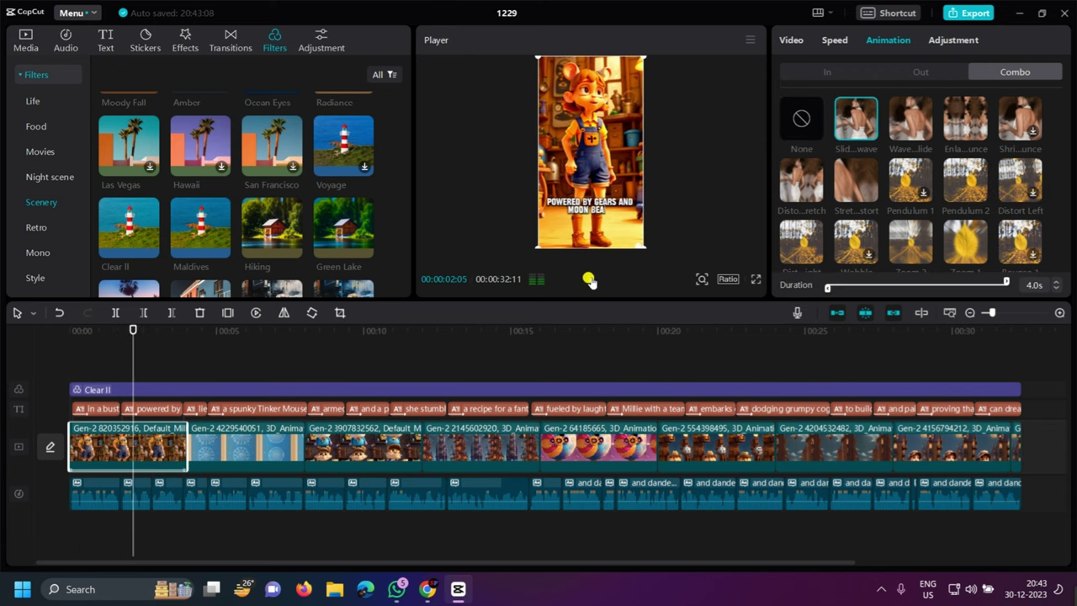
click(591, 280)
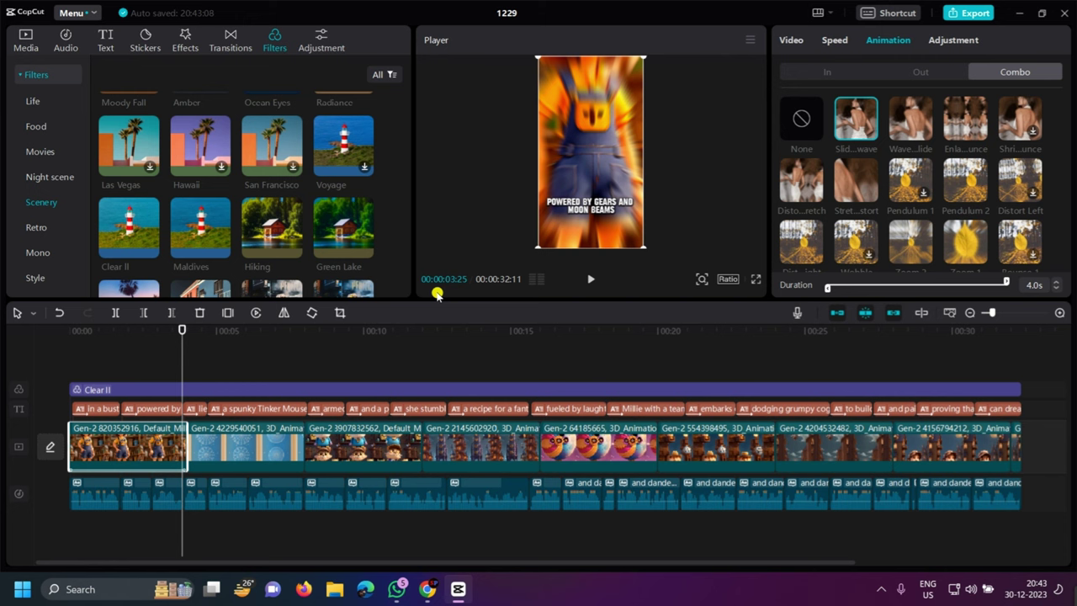
Apply combo animations to the following video clips one by one, and play the video to check them
click(247, 452)
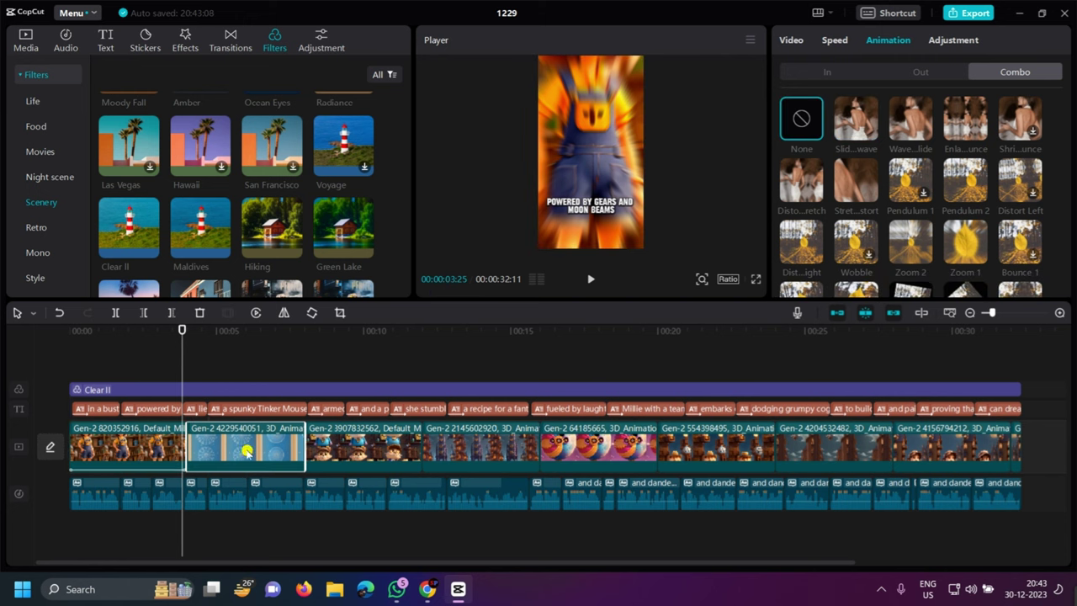
click(393, 446)
click(225, 457)
click(344, 446)
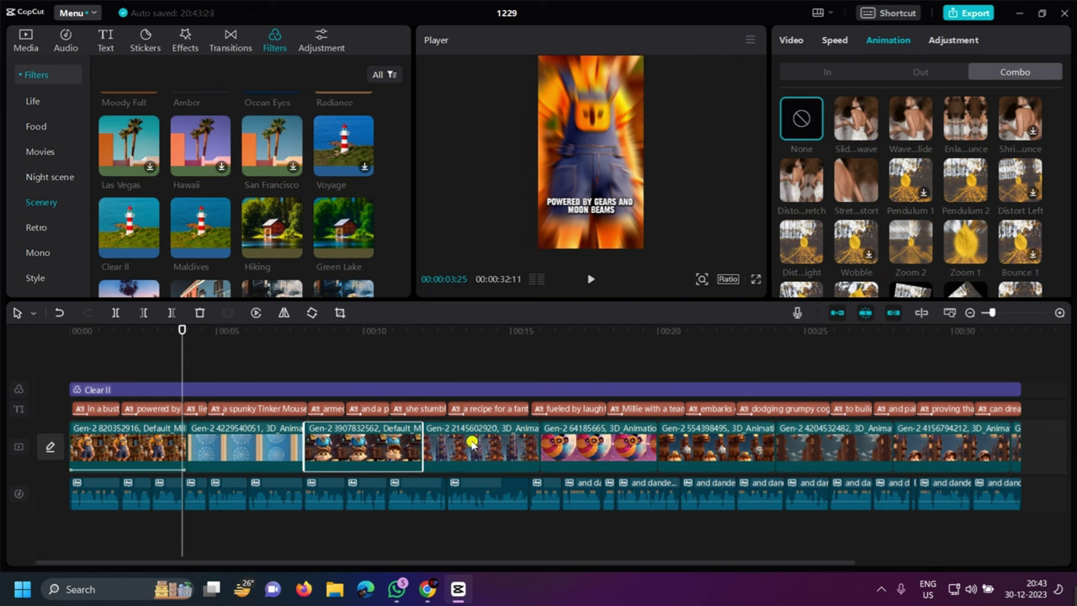
click(479, 442)
click(568, 443)
click(590, 278)
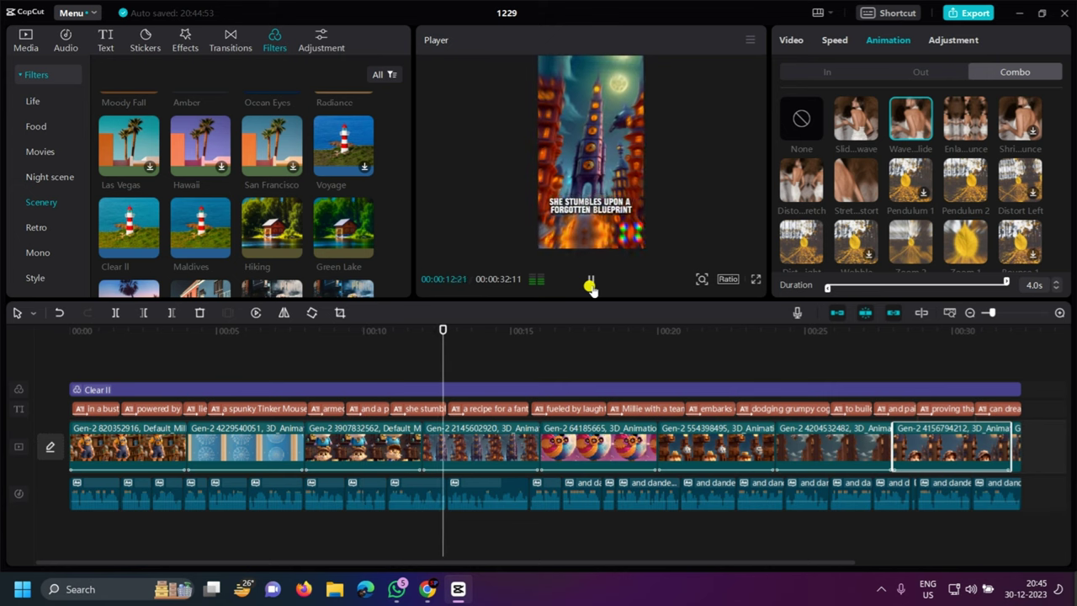
click(590, 284)
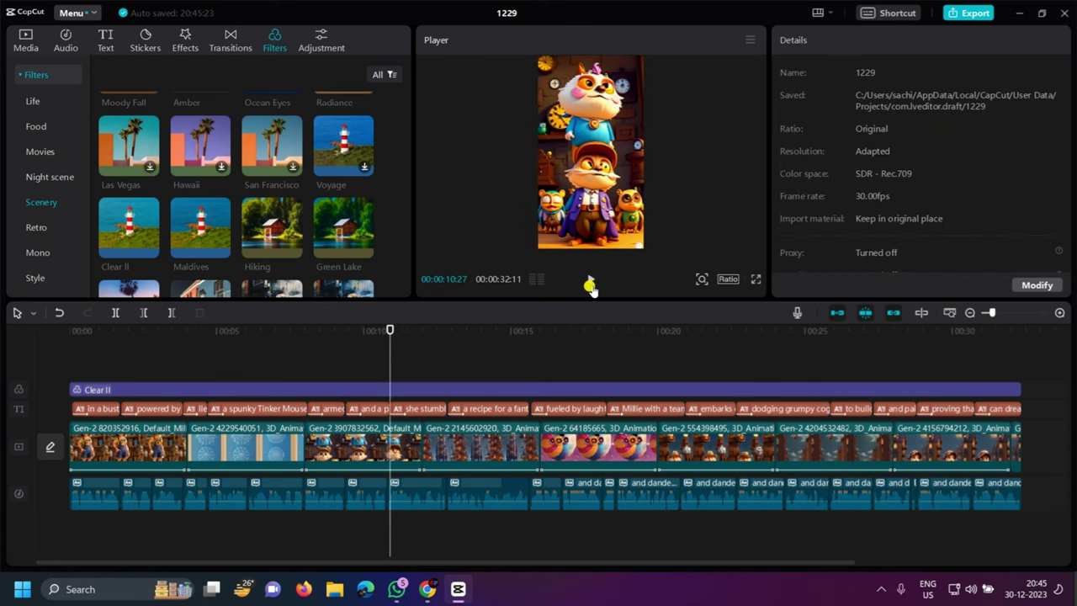